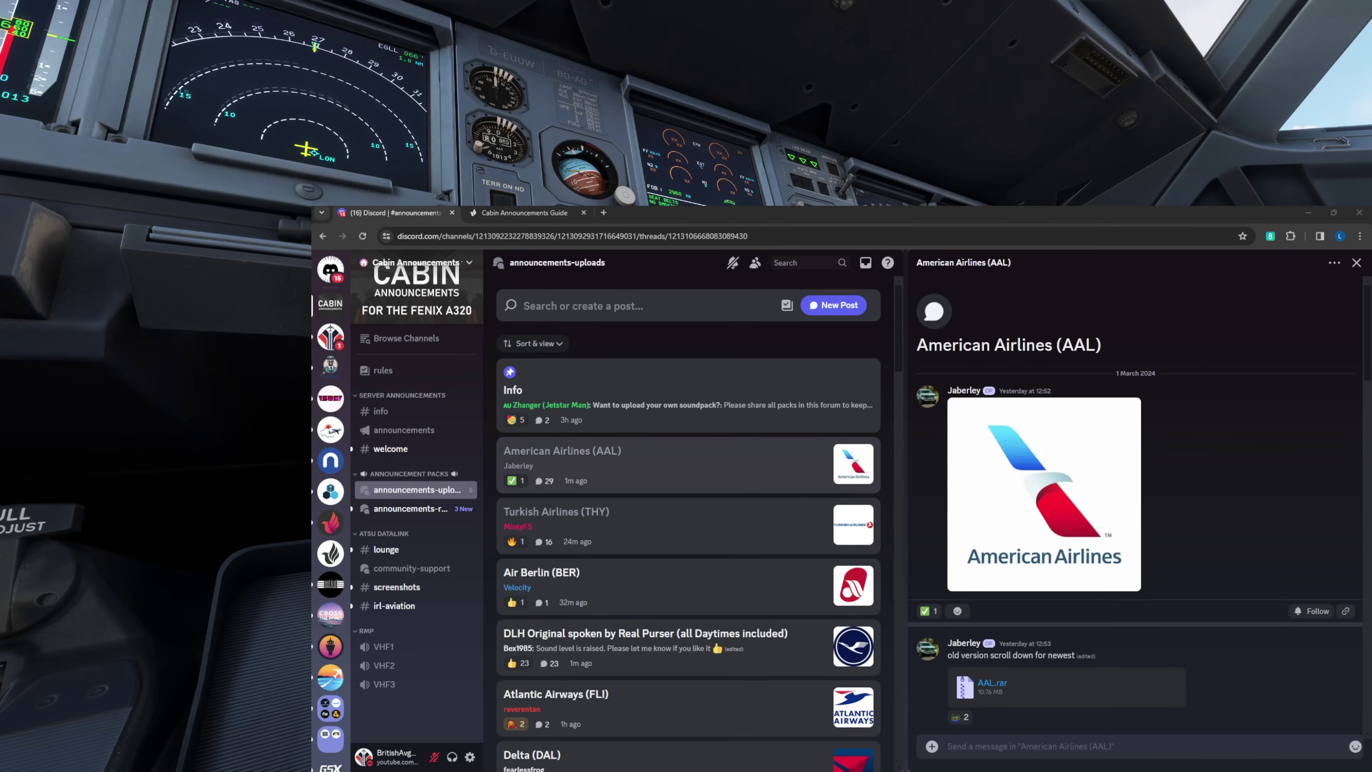
# - Browse the airline soundpack posts in the announcements-uploads forum
pyautogui.click(657, 216)
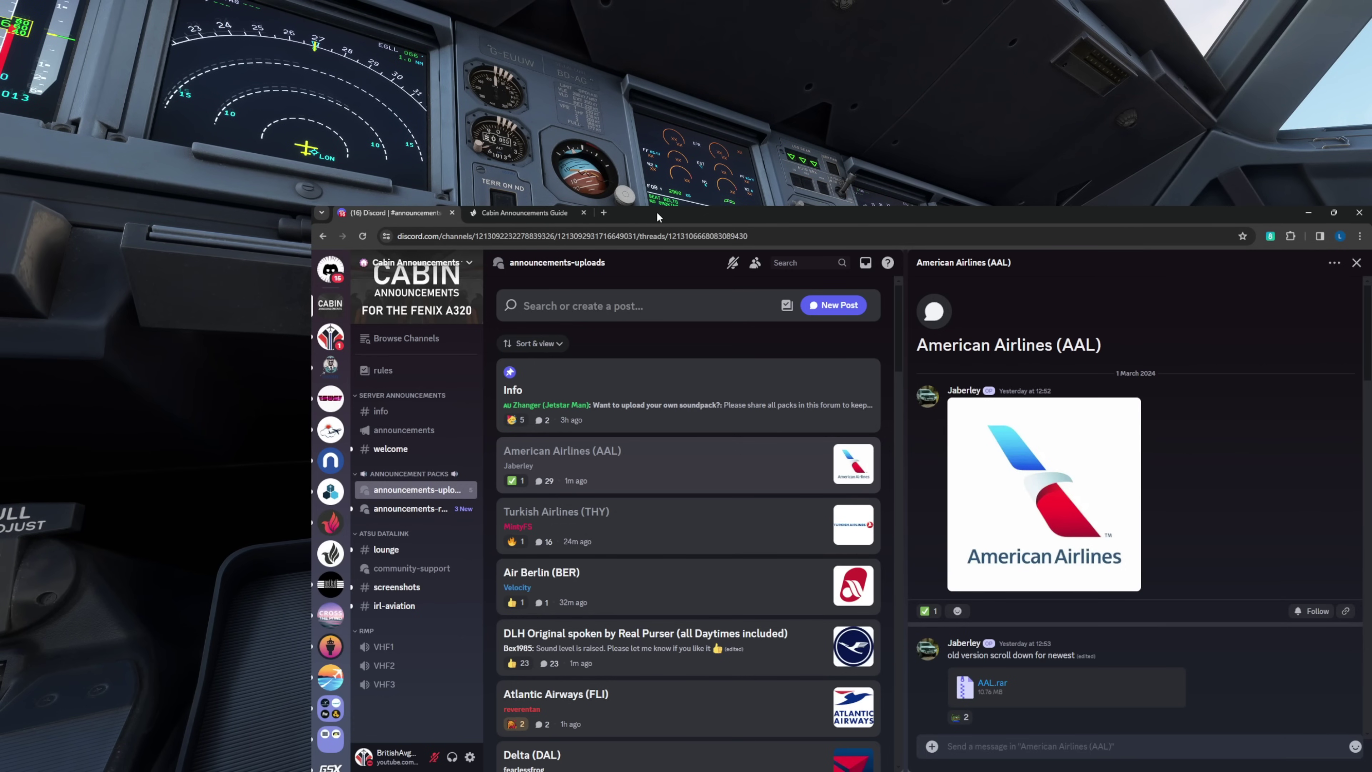
pyautogui.scroll(-6, 705, 489)
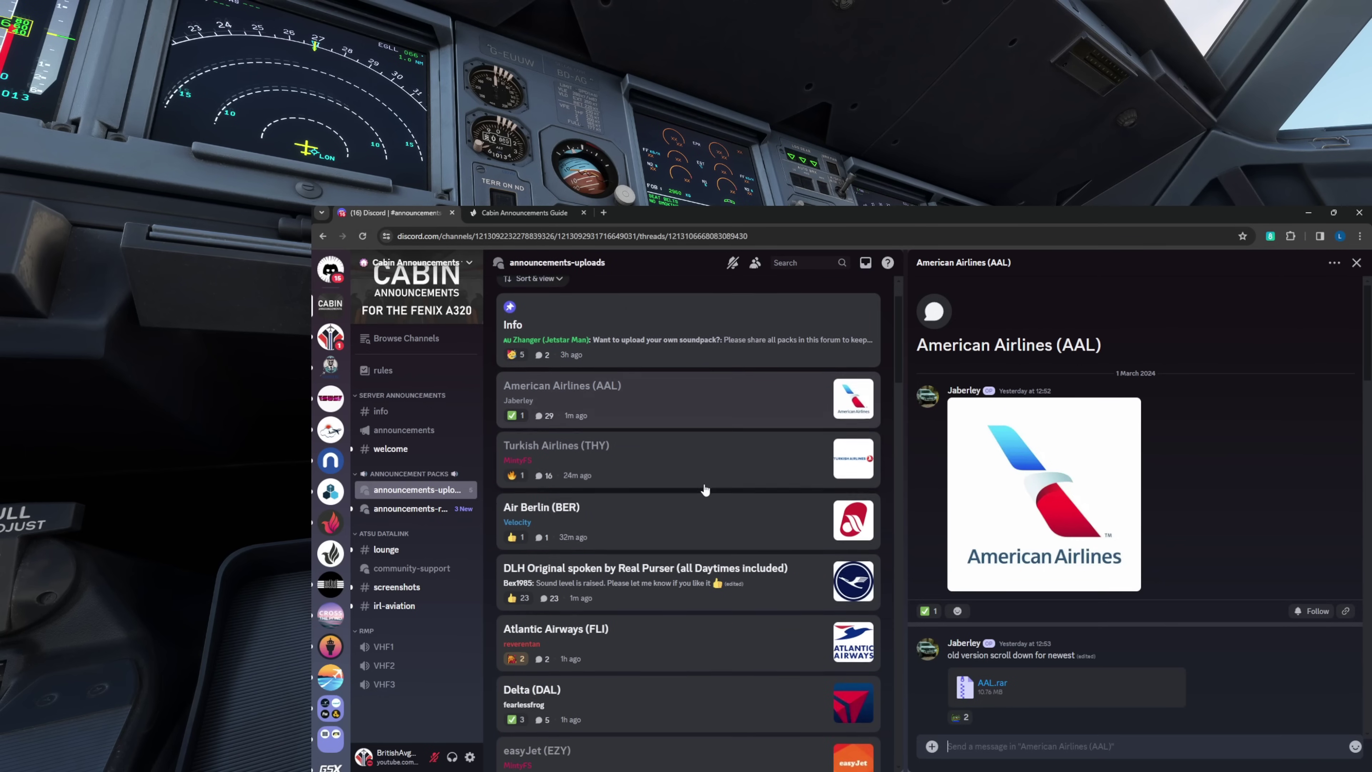
pyautogui.scroll(-15, 704, 489)
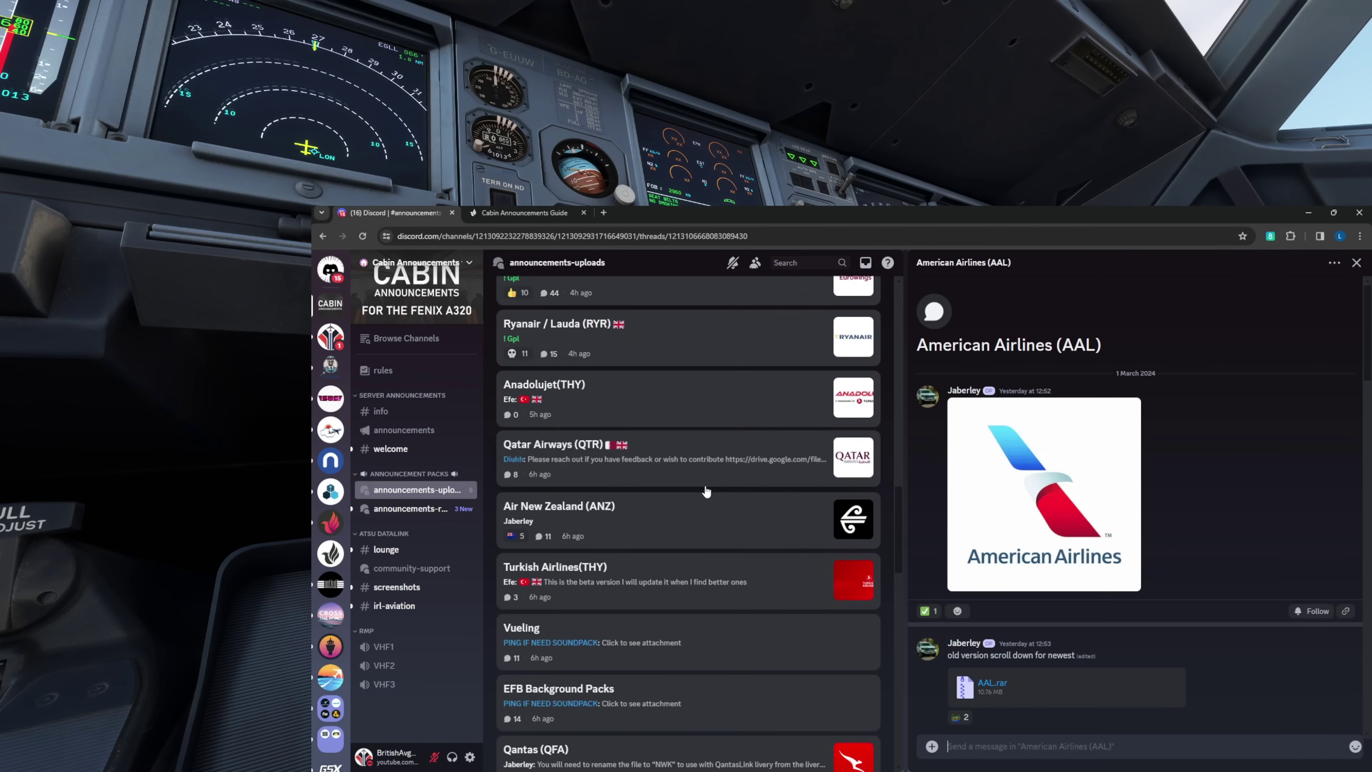
pyautogui.scroll(-5, 706, 493)
pyautogui.scroll(-6, 705, 508)
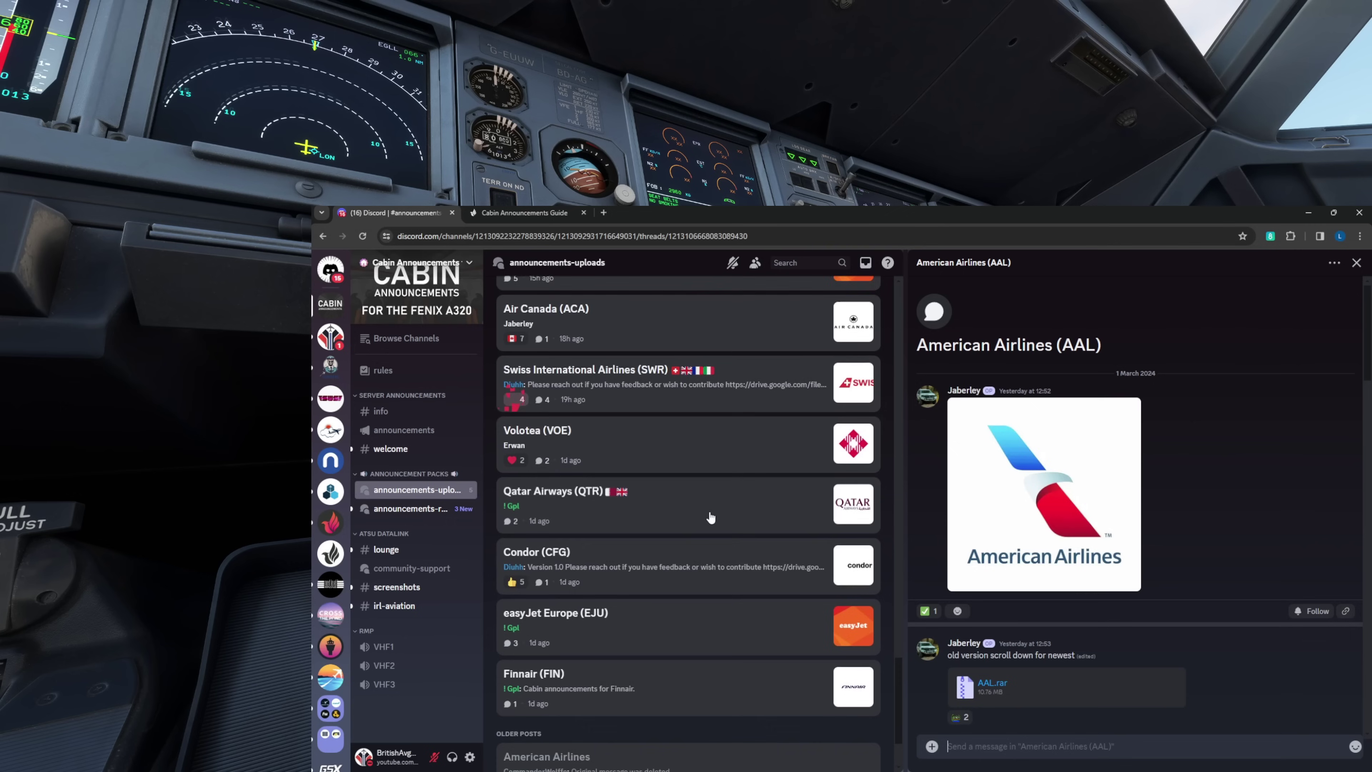
pyautogui.scroll(6, 705, 518)
pyautogui.scroll(20, 705, 519)
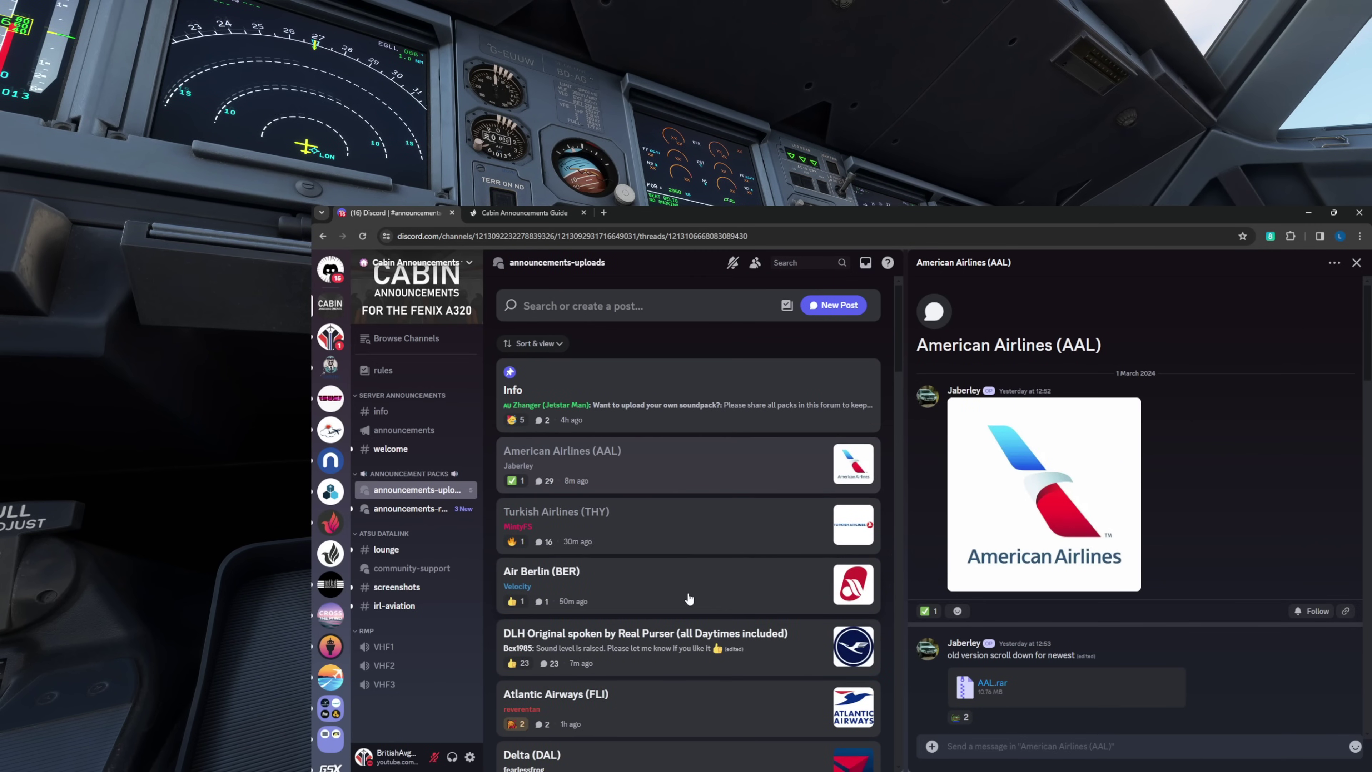
pyautogui.scroll(-6, 697, 597)
pyautogui.scroll(-6, 697, 596)
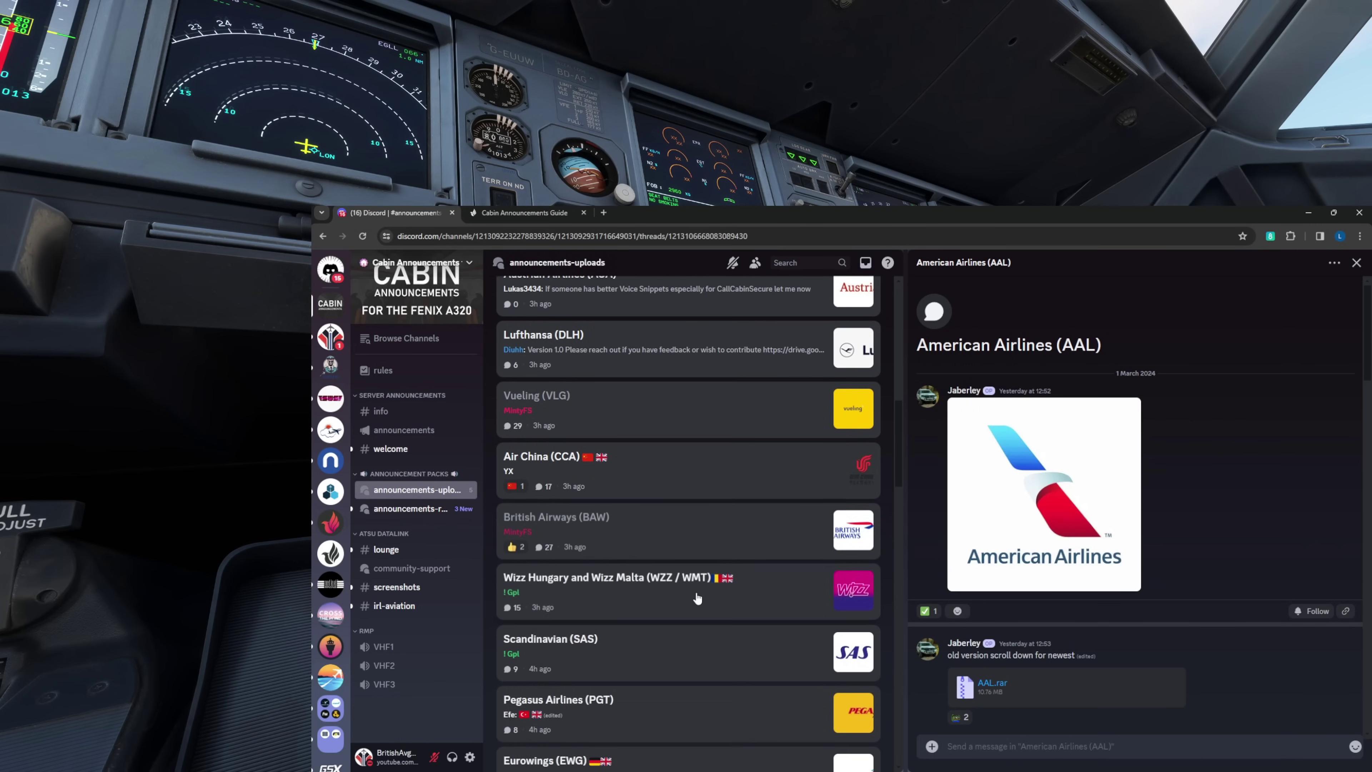
pyautogui.scroll(4, 700, 546)
pyautogui.scroll(-5, 726, 479)
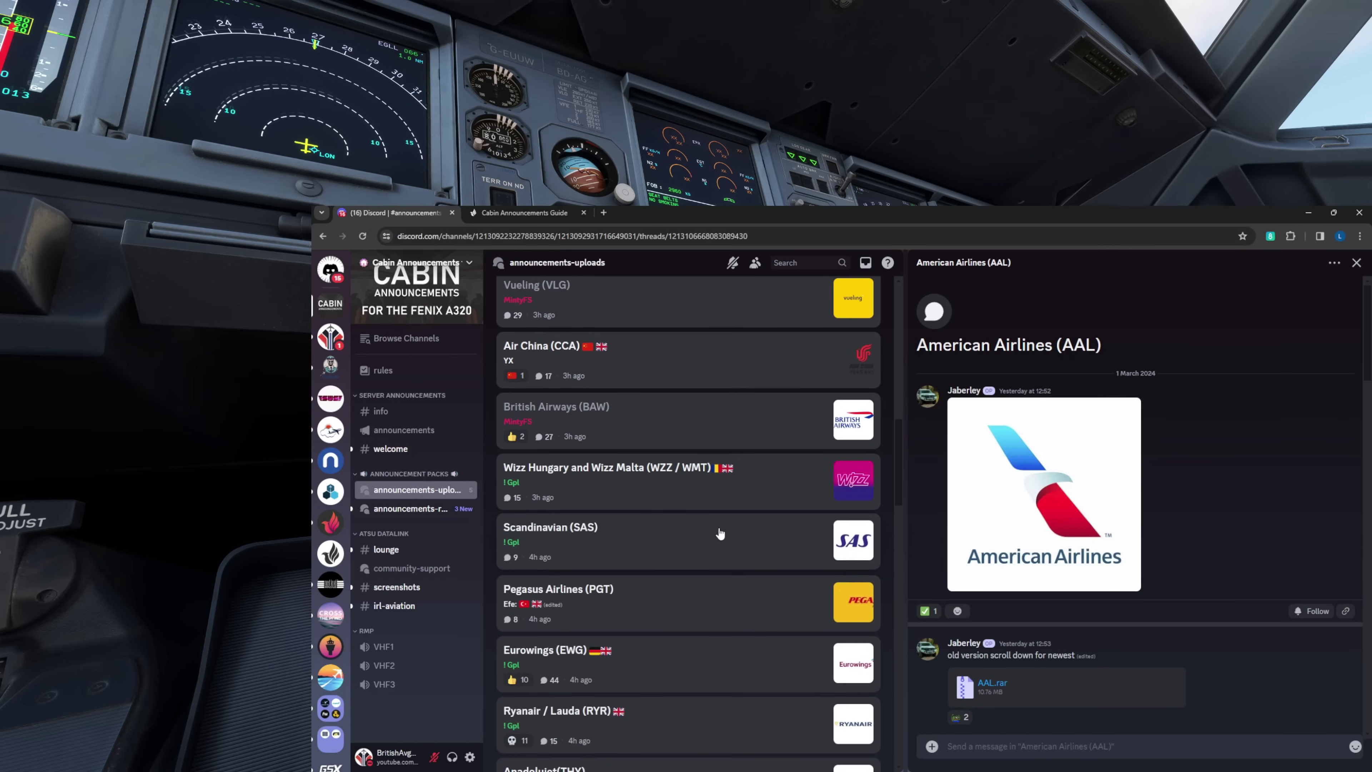
# - Open the British Airways (BAW) post and look through its messages for the newest BAW.rar soundpack
pyautogui.click(737, 416)
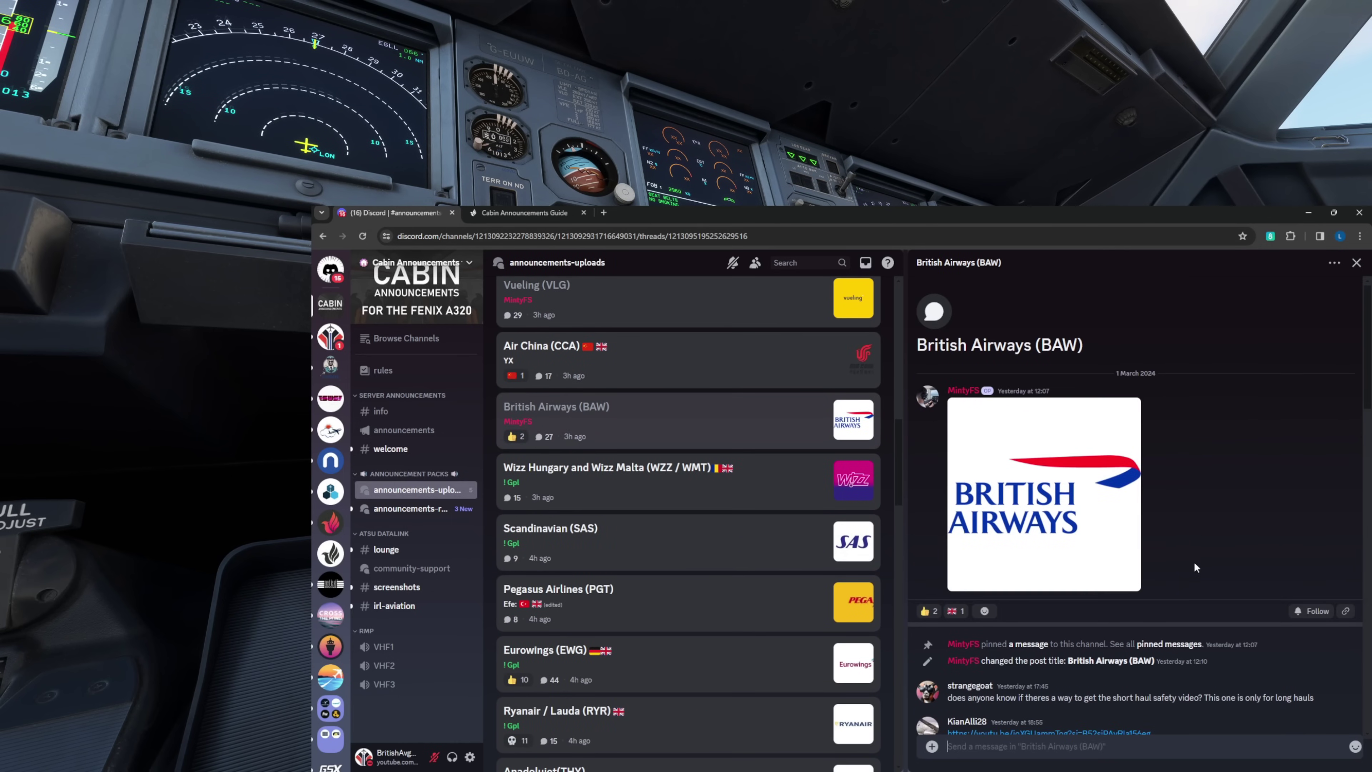
pyautogui.scroll(-2, 1015, 650)
pyautogui.scroll(-10, 1015, 649)
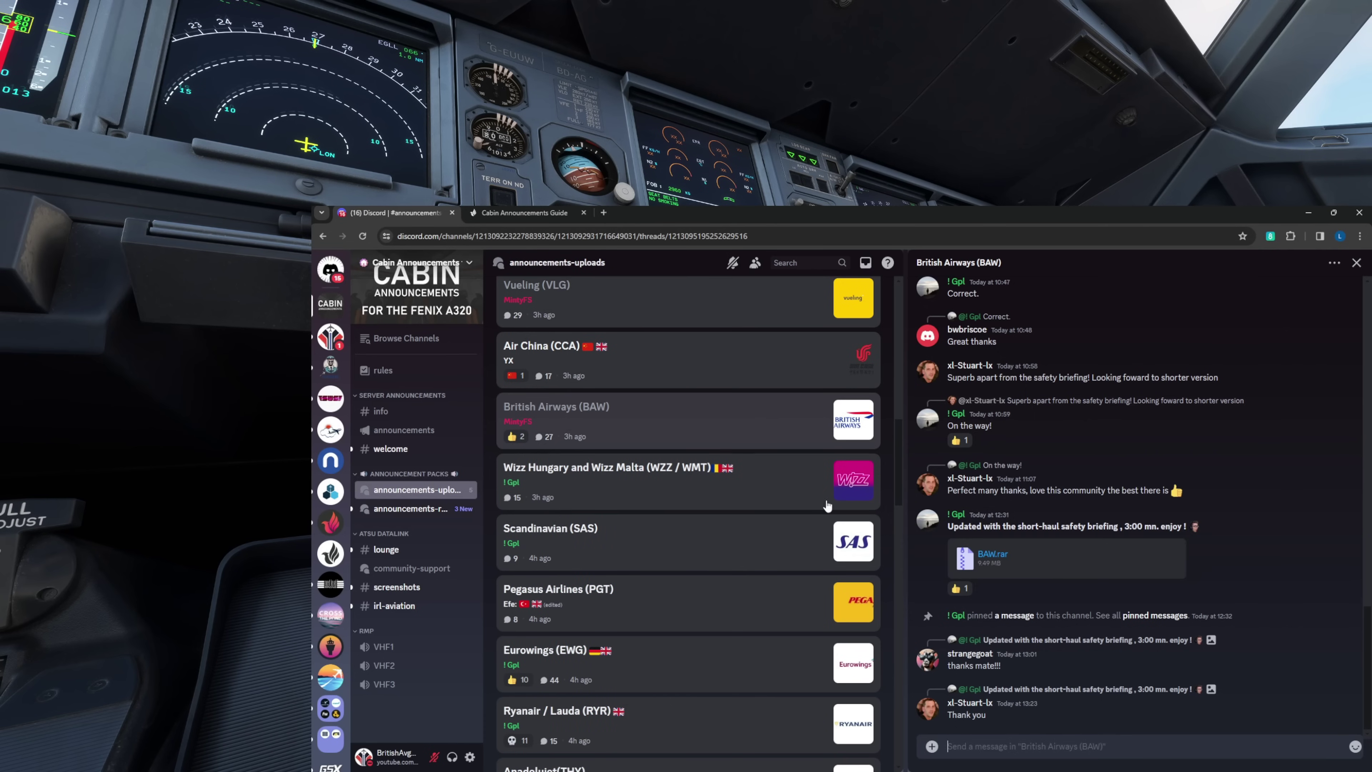
pyautogui.scroll(-2, 724, 624)
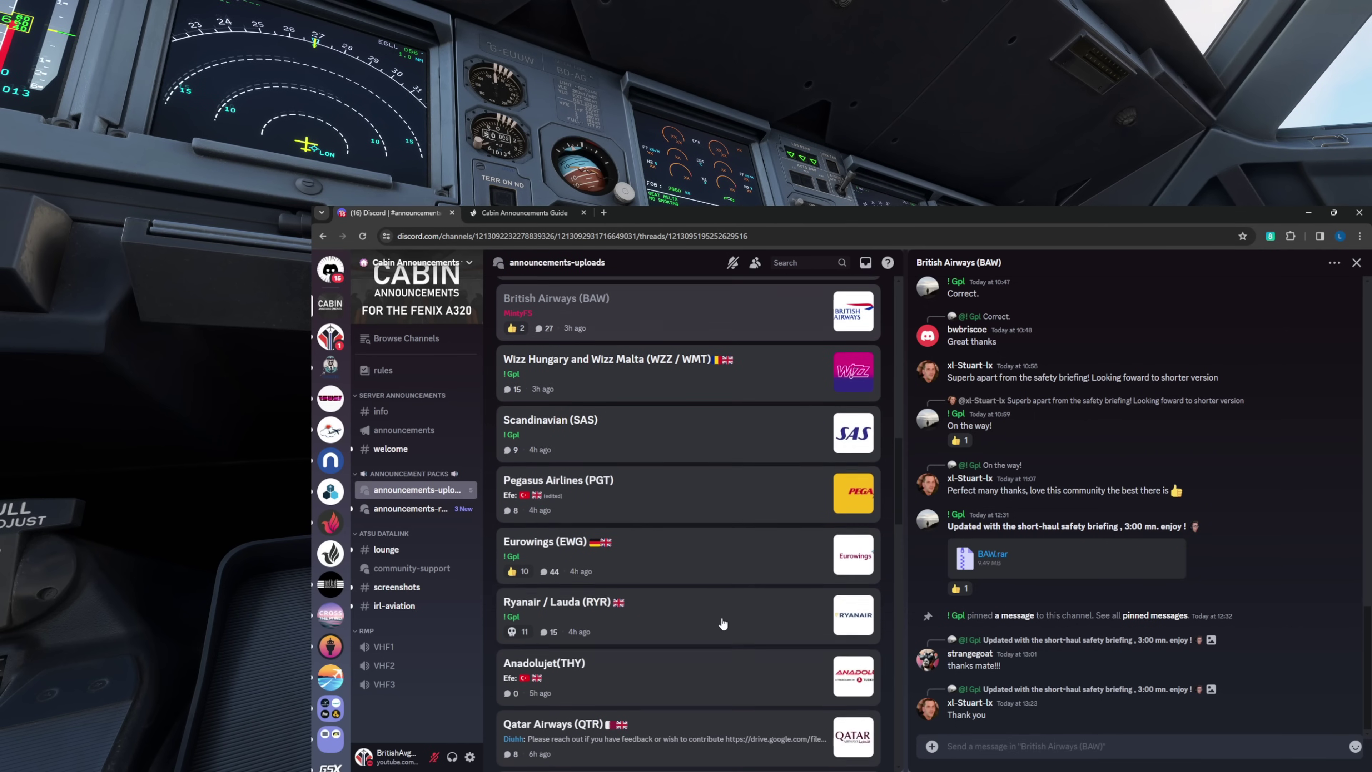
pyautogui.scroll(10, 723, 624)
pyautogui.scroll(5, 723, 624)
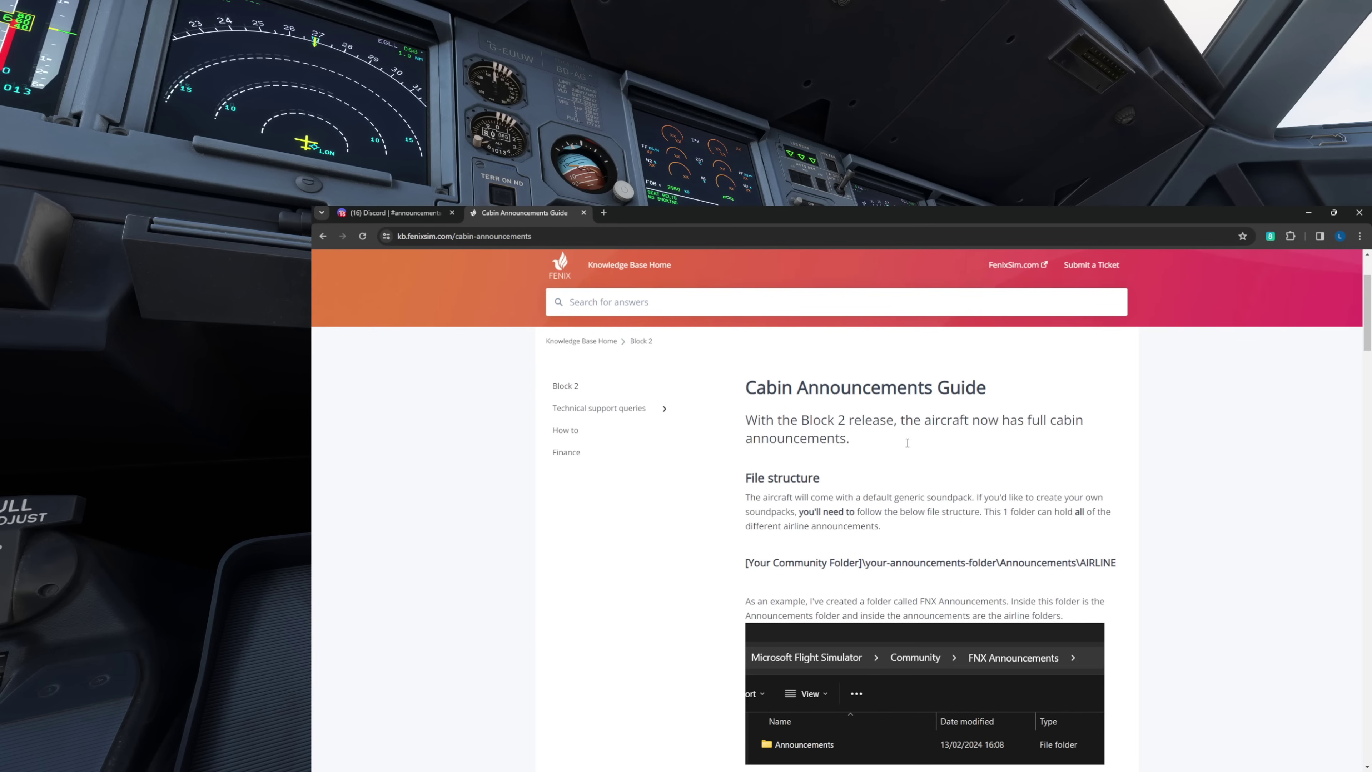
# - Read the Cabin Announcements Guide's sections on file structure, sound file naming and hearing announcements in the cockpit
pyautogui.scroll(-2, 906, 442)
pyautogui.moveTo(738, 460); pyautogui.dragTo(1170, 452)
pyautogui.click(1166, 460)
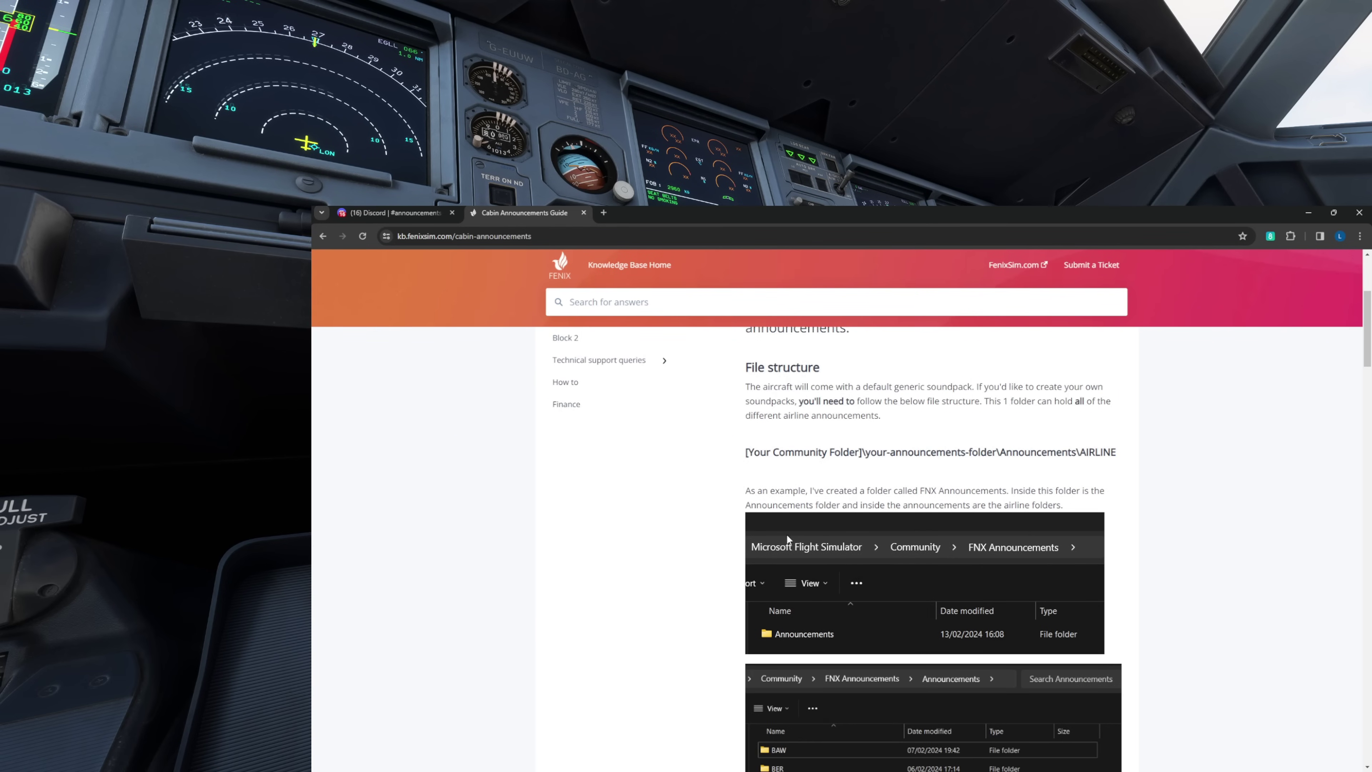
pyautogui.scroll(-10, 698, 552)
pyautogui.scroll(-10, 718, 535)
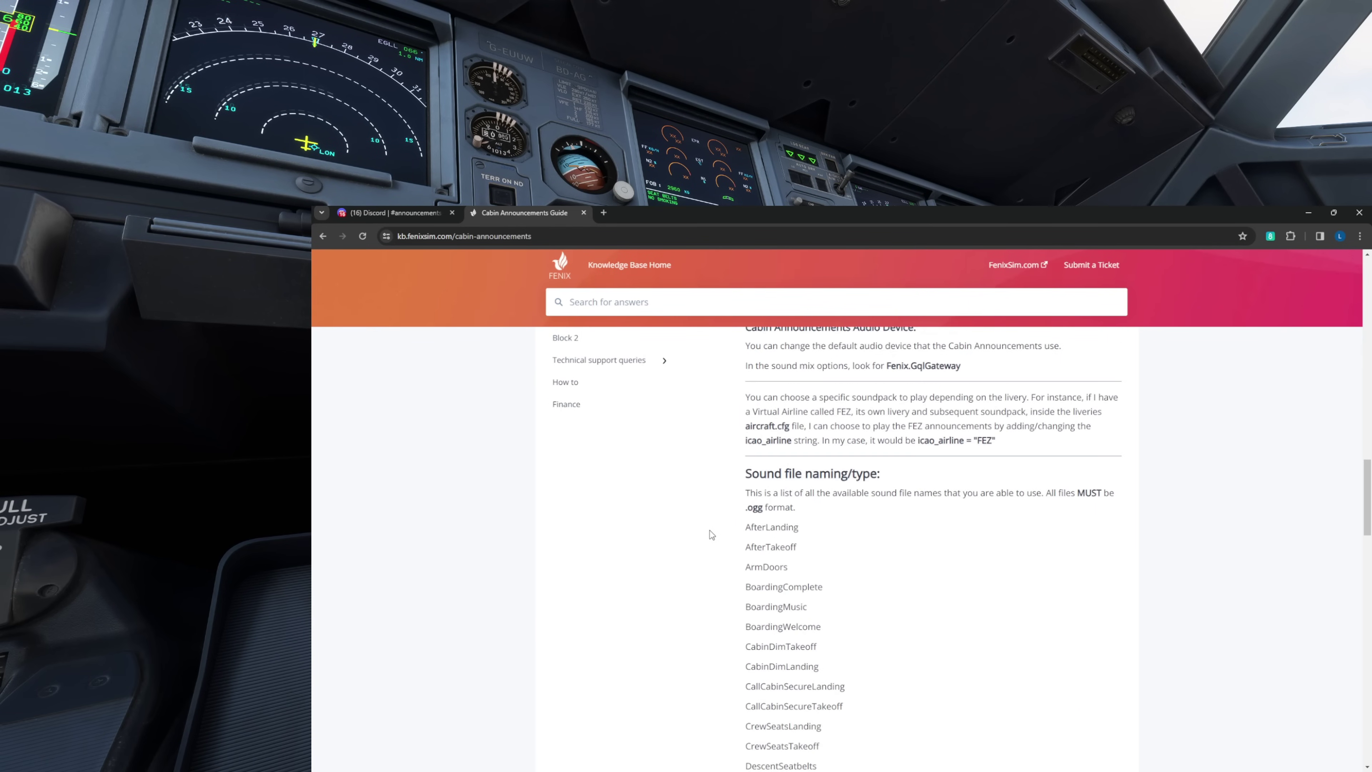
pyautogui.scroll(6, 711, 534)
pyautogui.scroll(10, 707, 536)
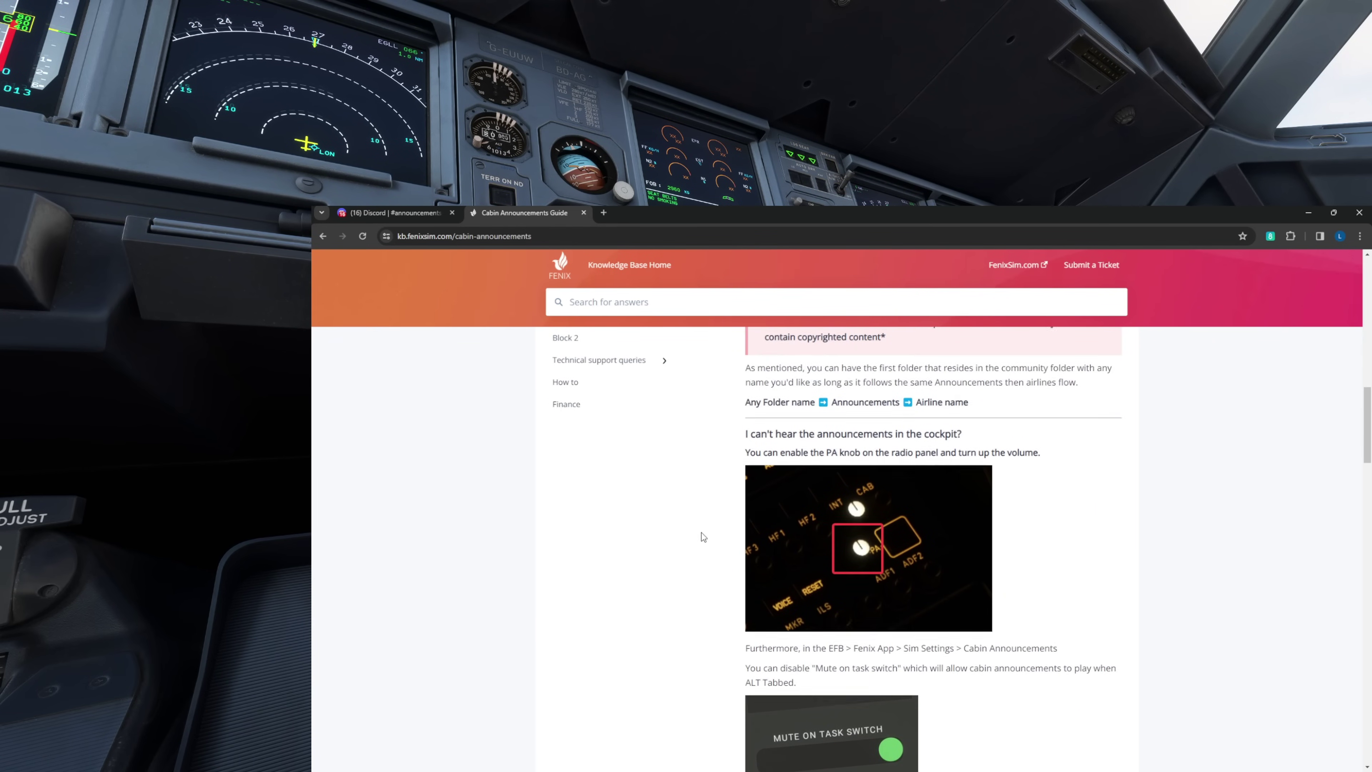
pyautogui.scroll(-1, 700, 541)
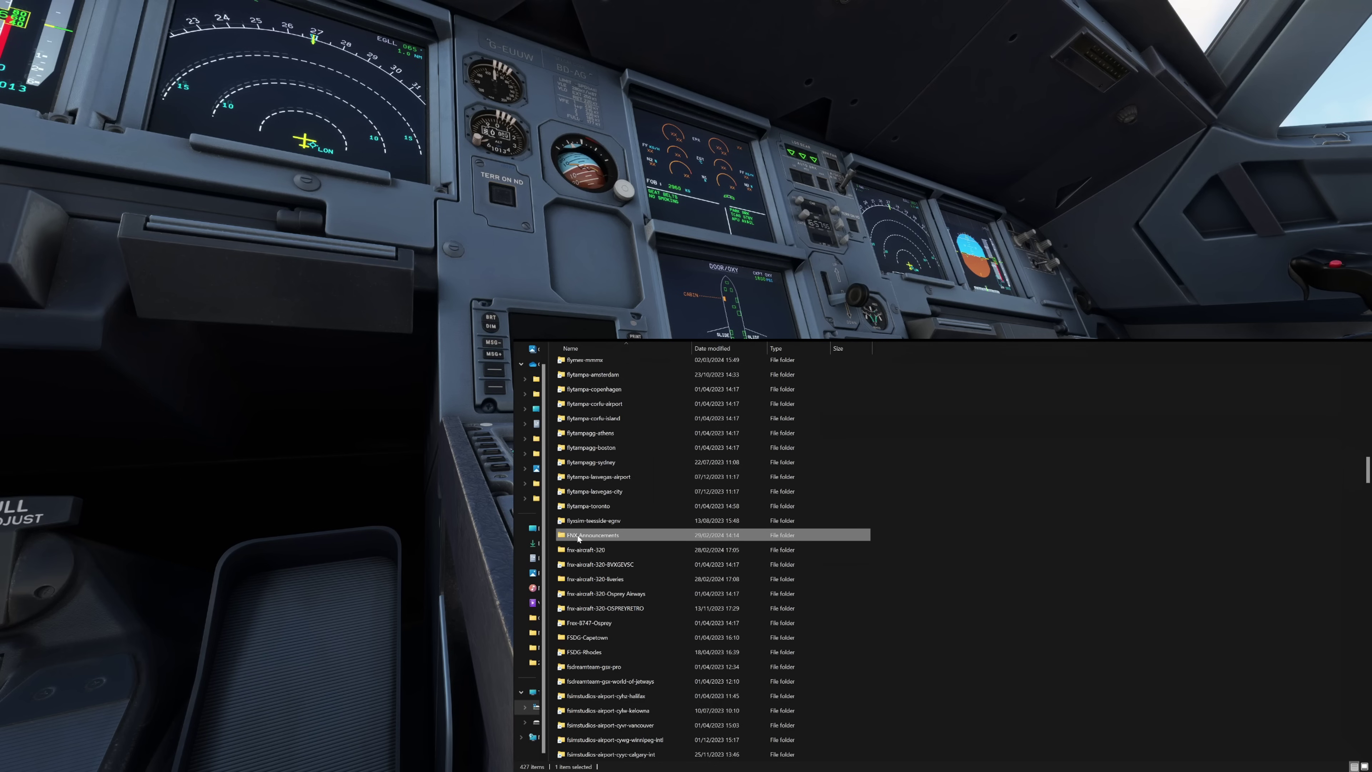
# - Open the BAW soundpack folder inside FNX Announcements > Announcements to inspect its sound files
pyautogui.doubleClick(609, 535)
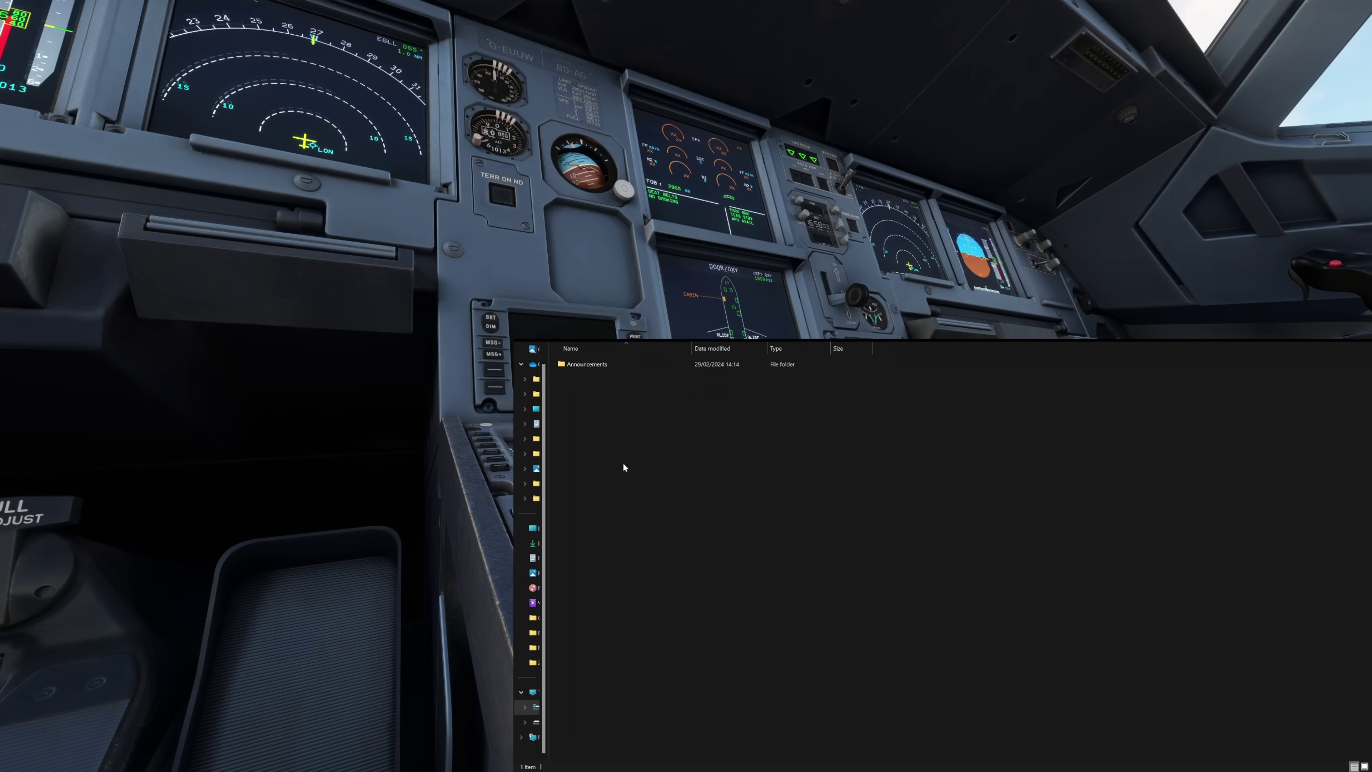
pyautogui.click(604, 364)
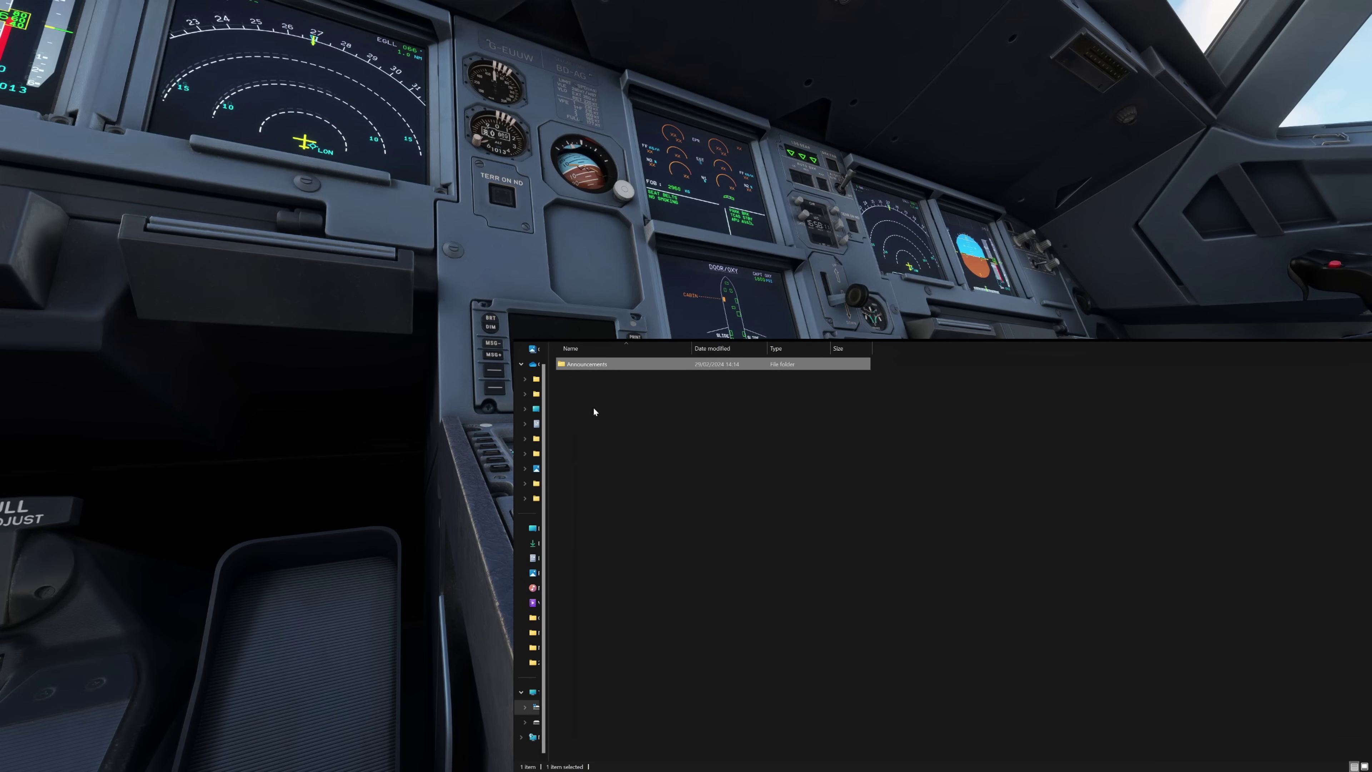
pyautogui.click(587, 387)
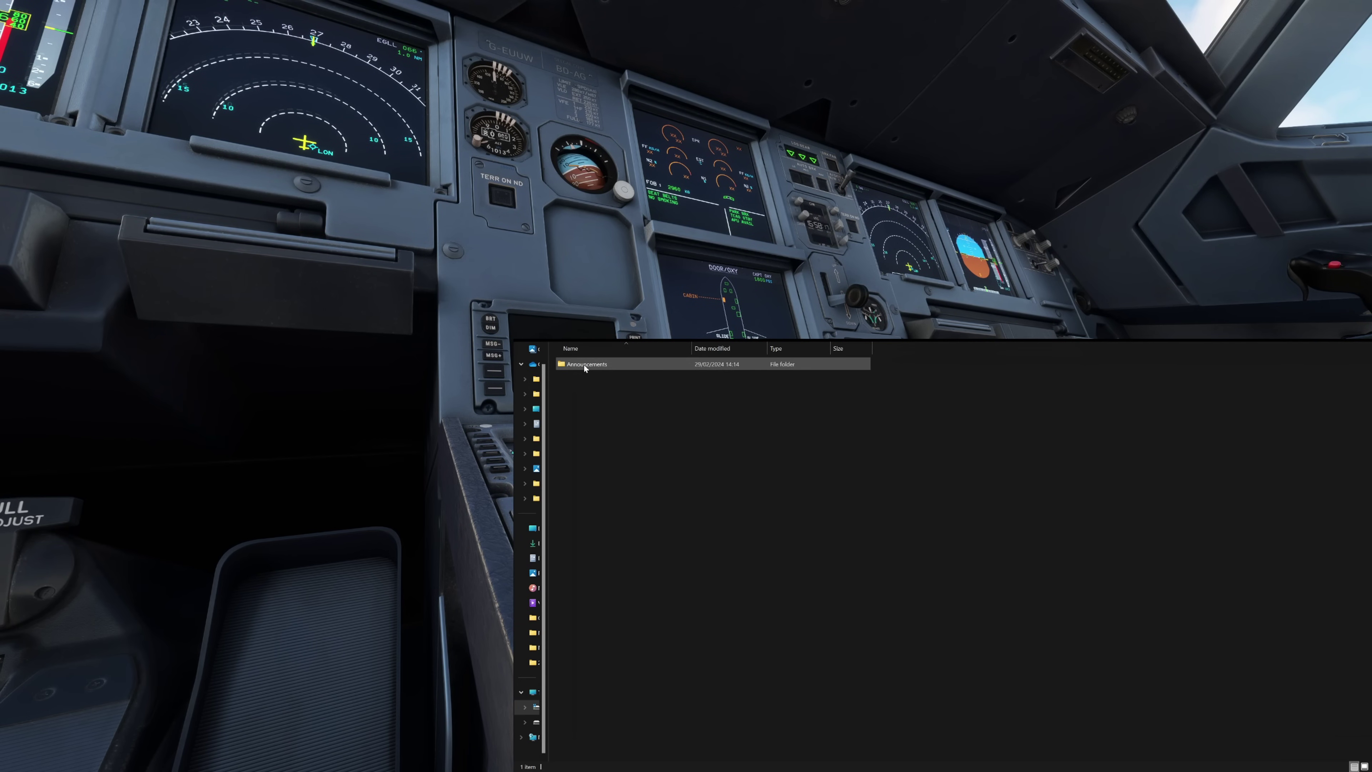
pyautogui.doubleClick(584, 365)
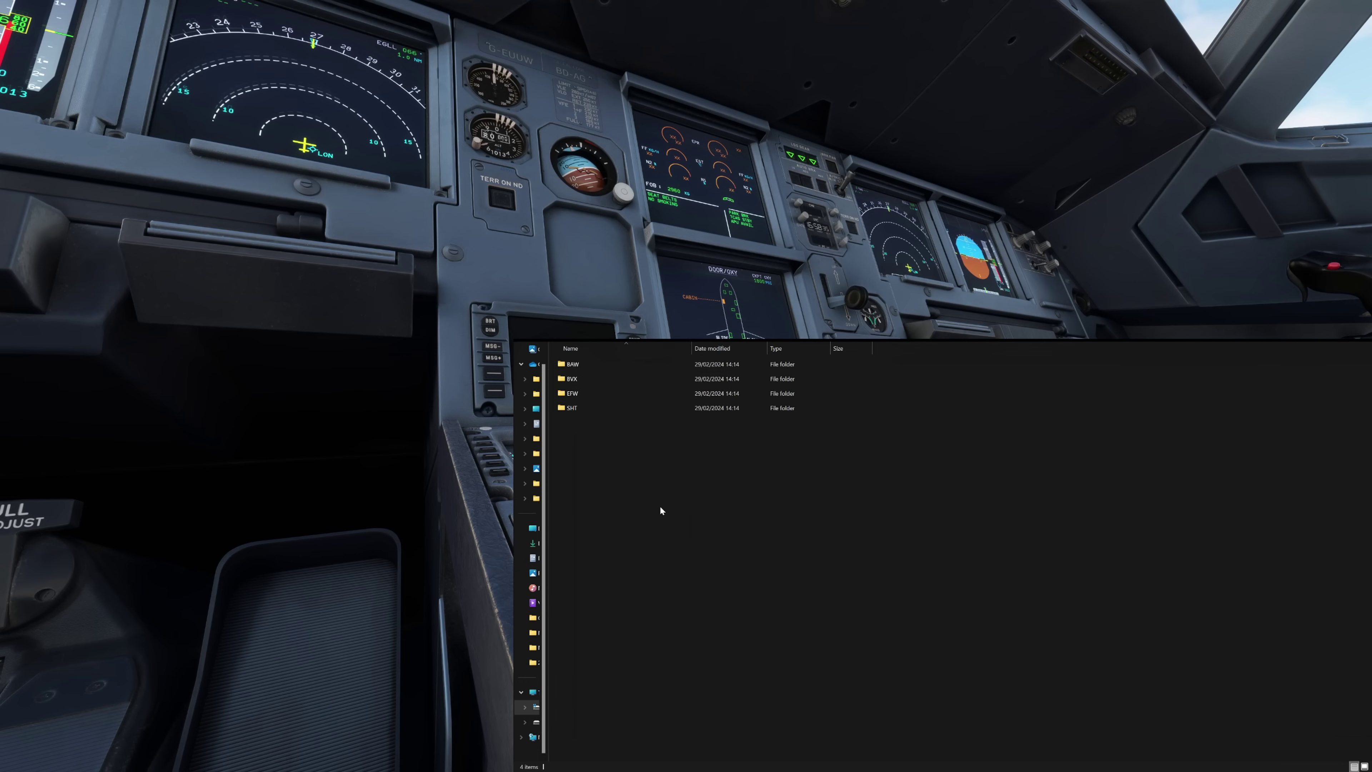
pyautogui.doubleClick(582, 364)
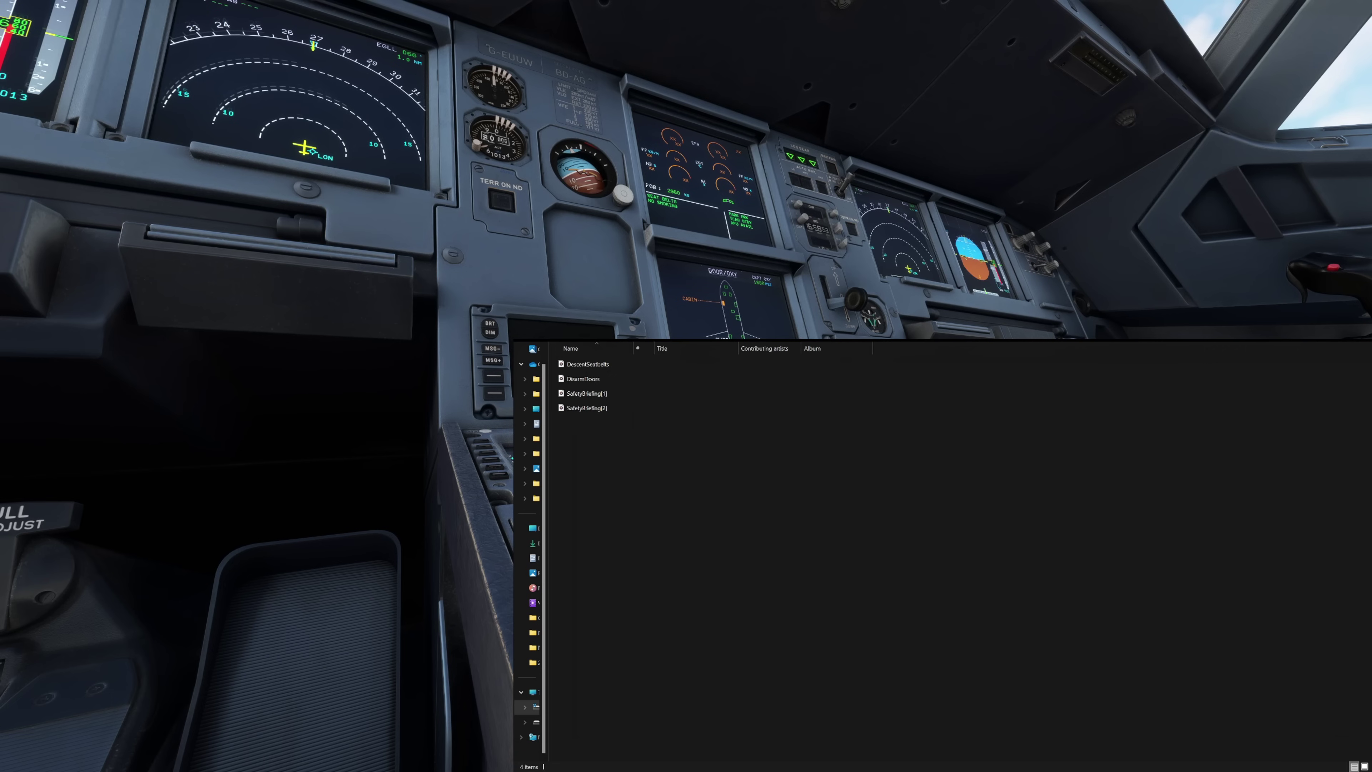
# - Return to the Announcements folder and examine the airline folders BAW, BVX, EFW and SHT
pyautogui.hotkey('alt', 'Up')
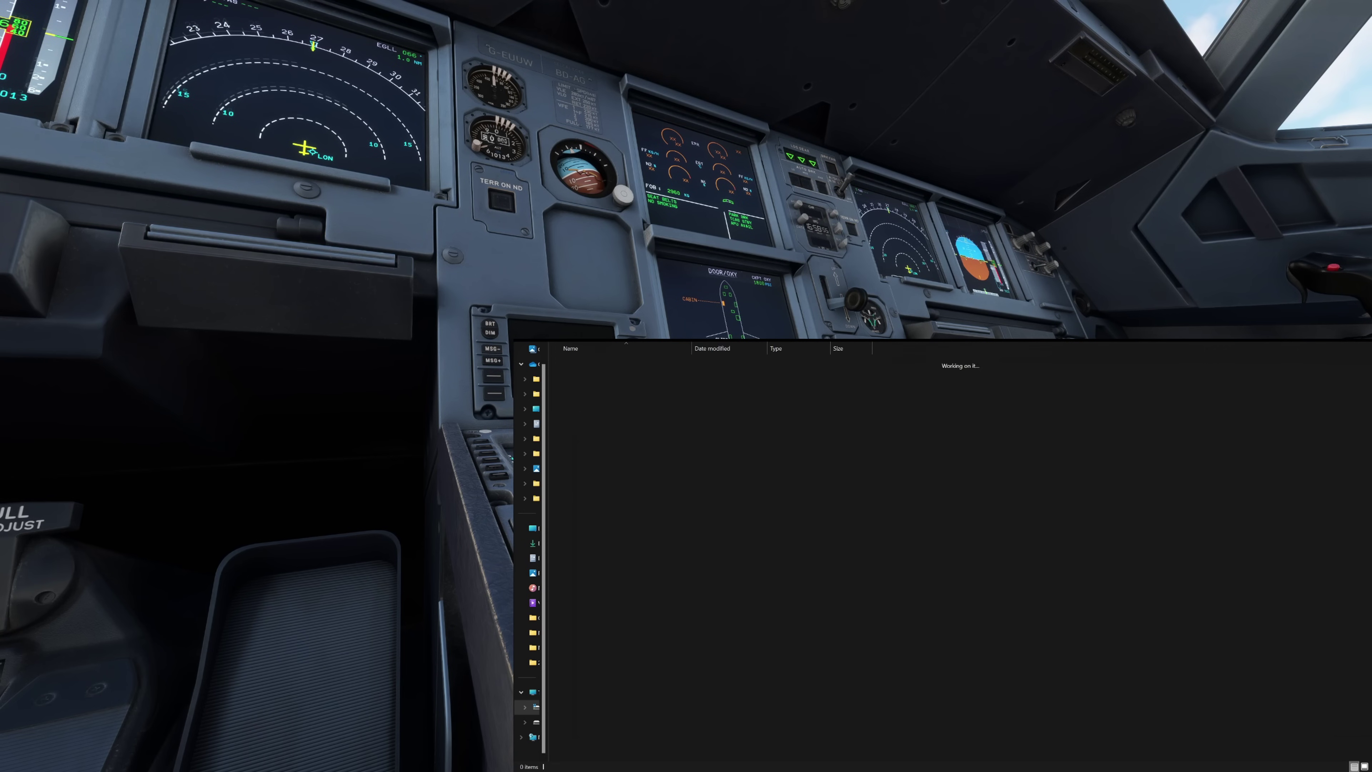
pyautogui.press('Down')
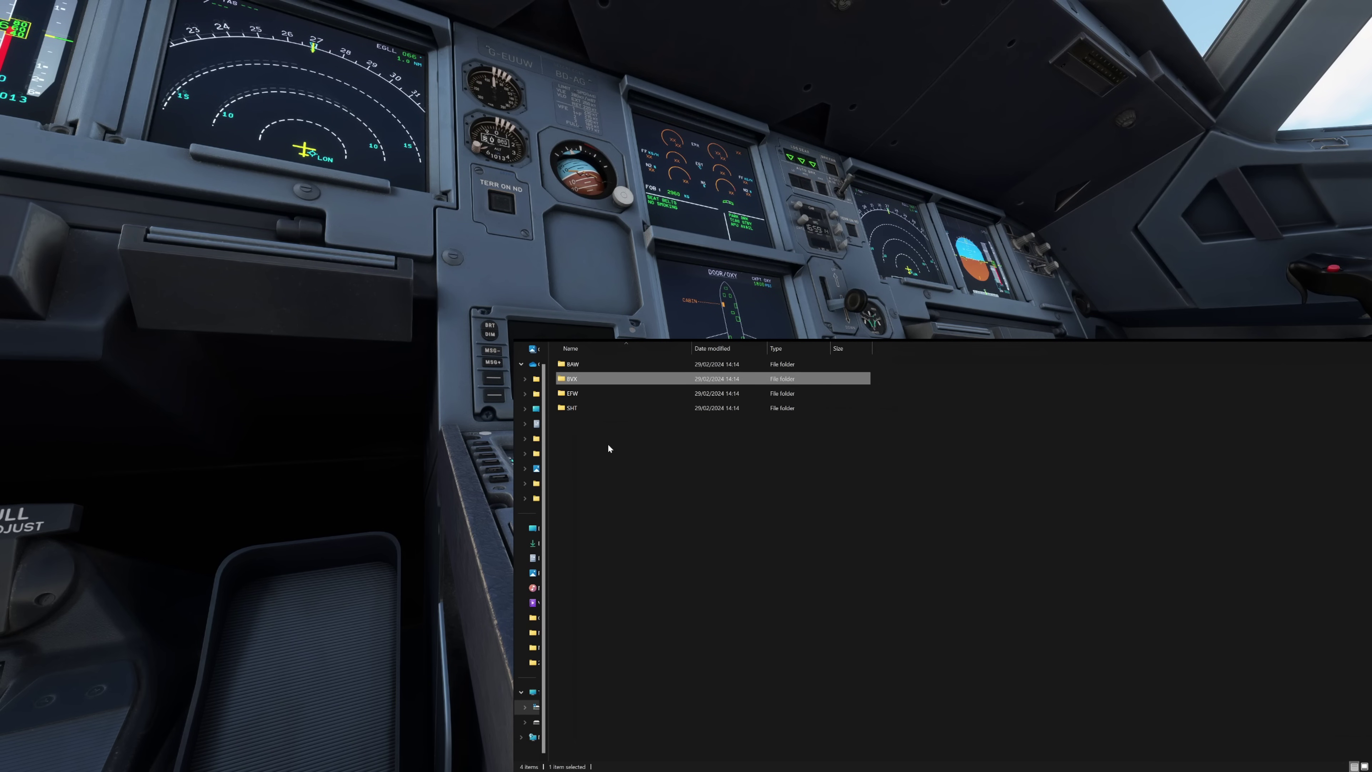
pyautogui.click(605, 440)
pyautogui.click(592, 393)
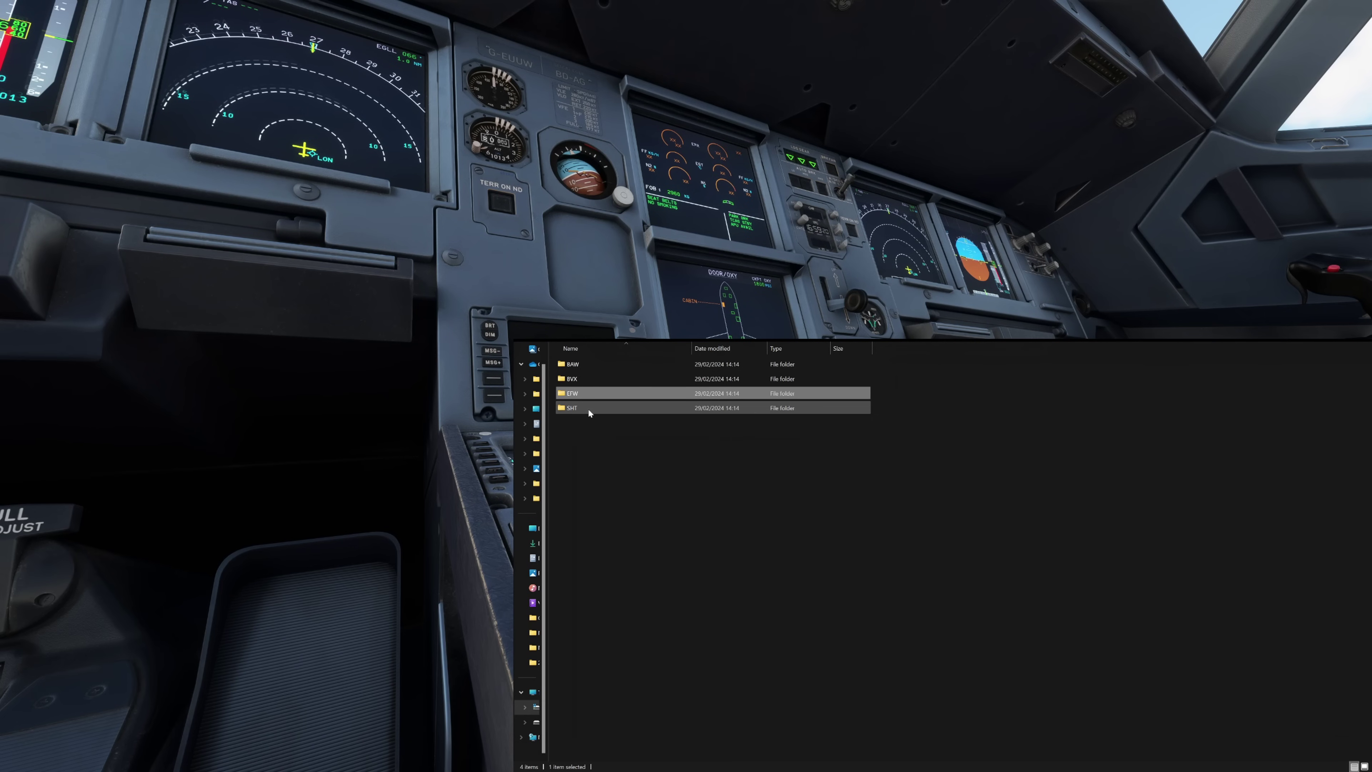
pyautogui.click(589, 440)
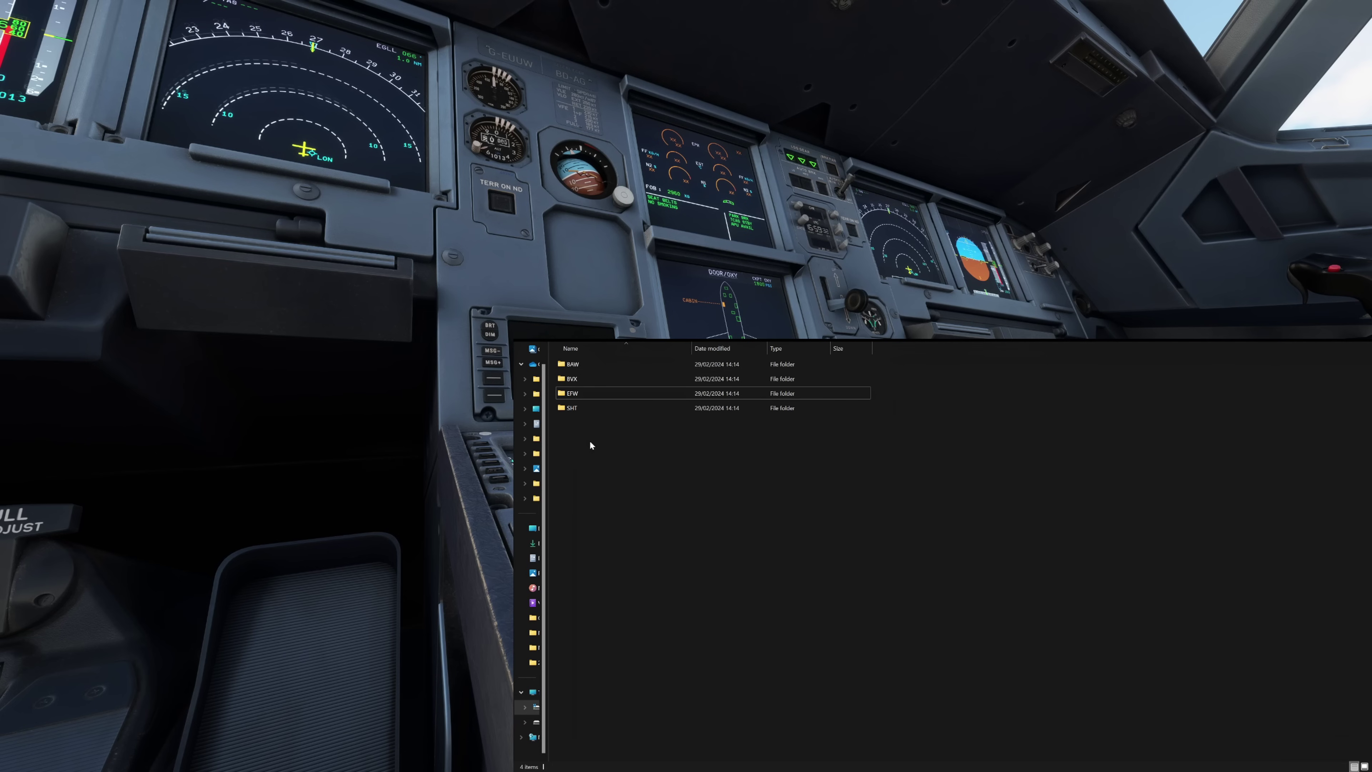
pyautogui.click(583, 393)
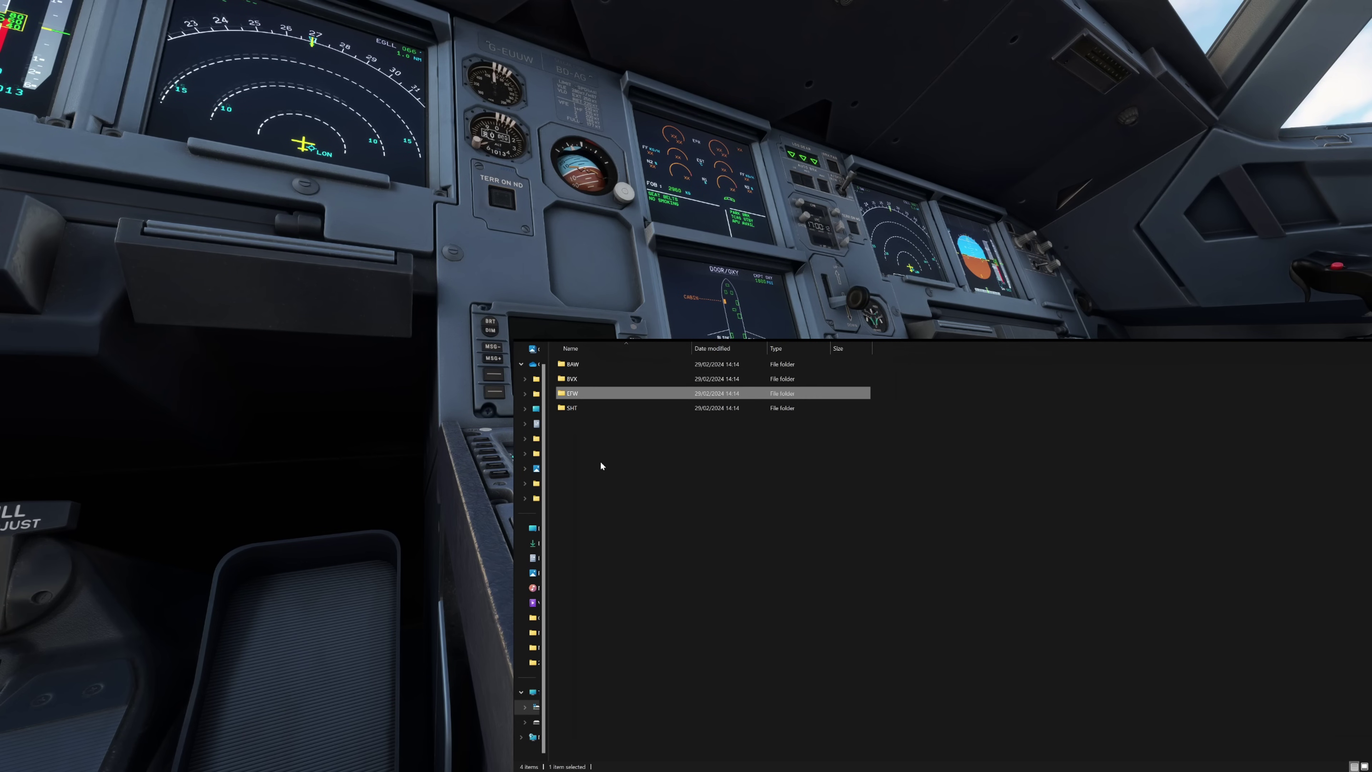
pyautogui.click(601, 462)
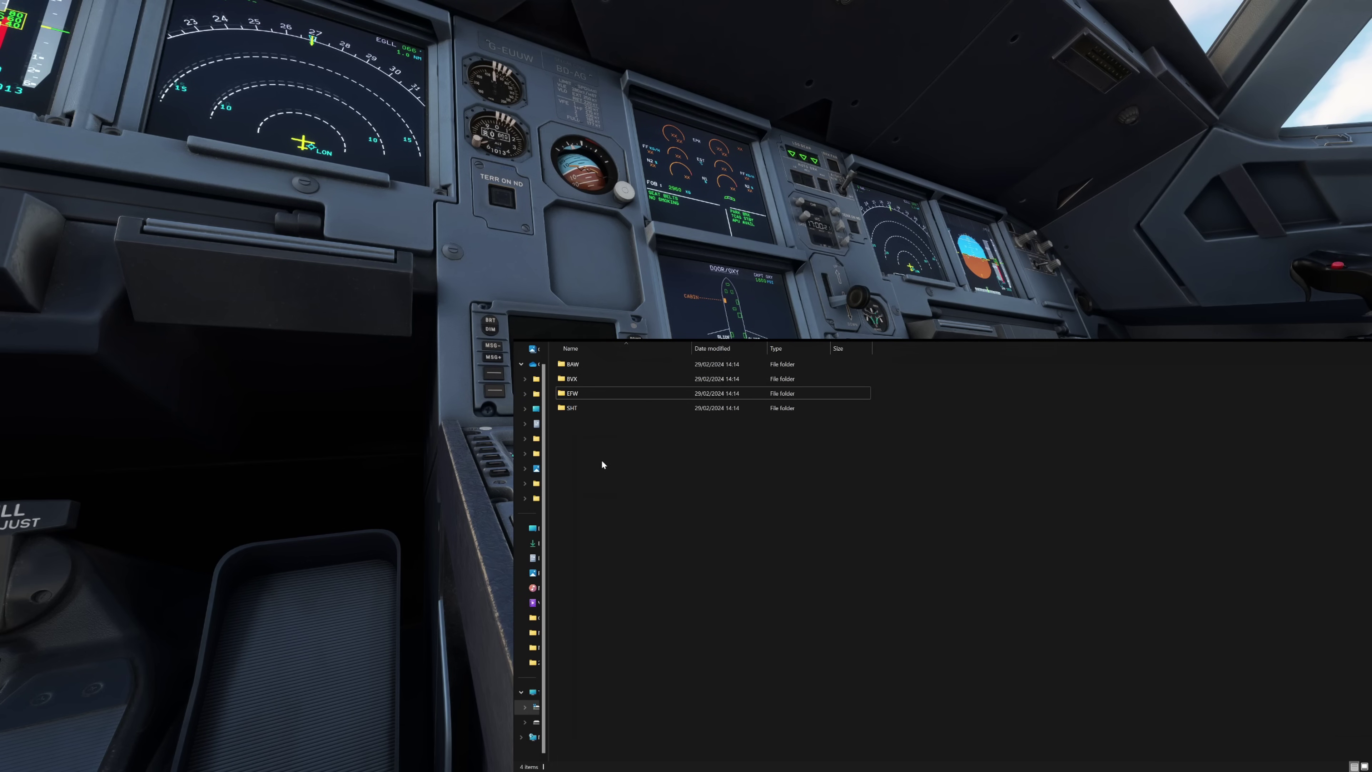
pyautogui.click(582, 365)
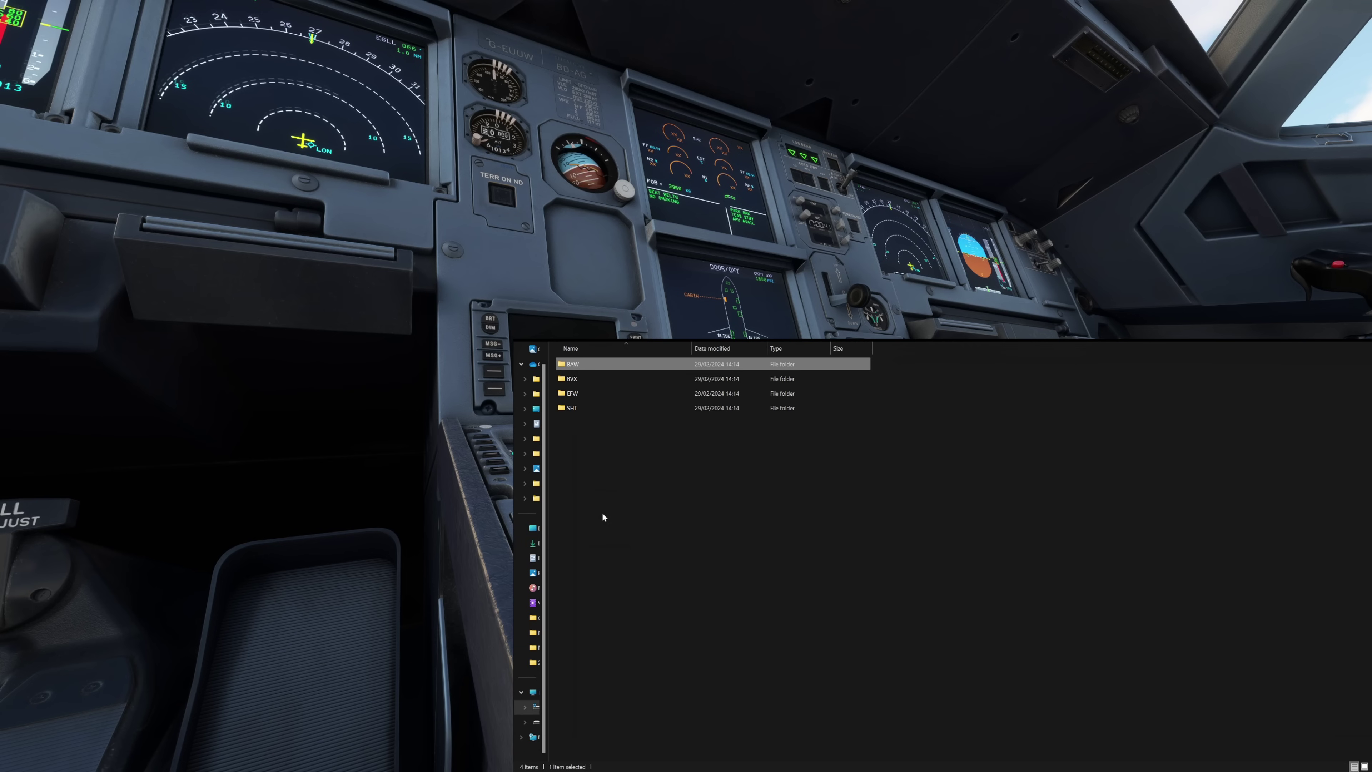
pyautogui.click(613, 393)
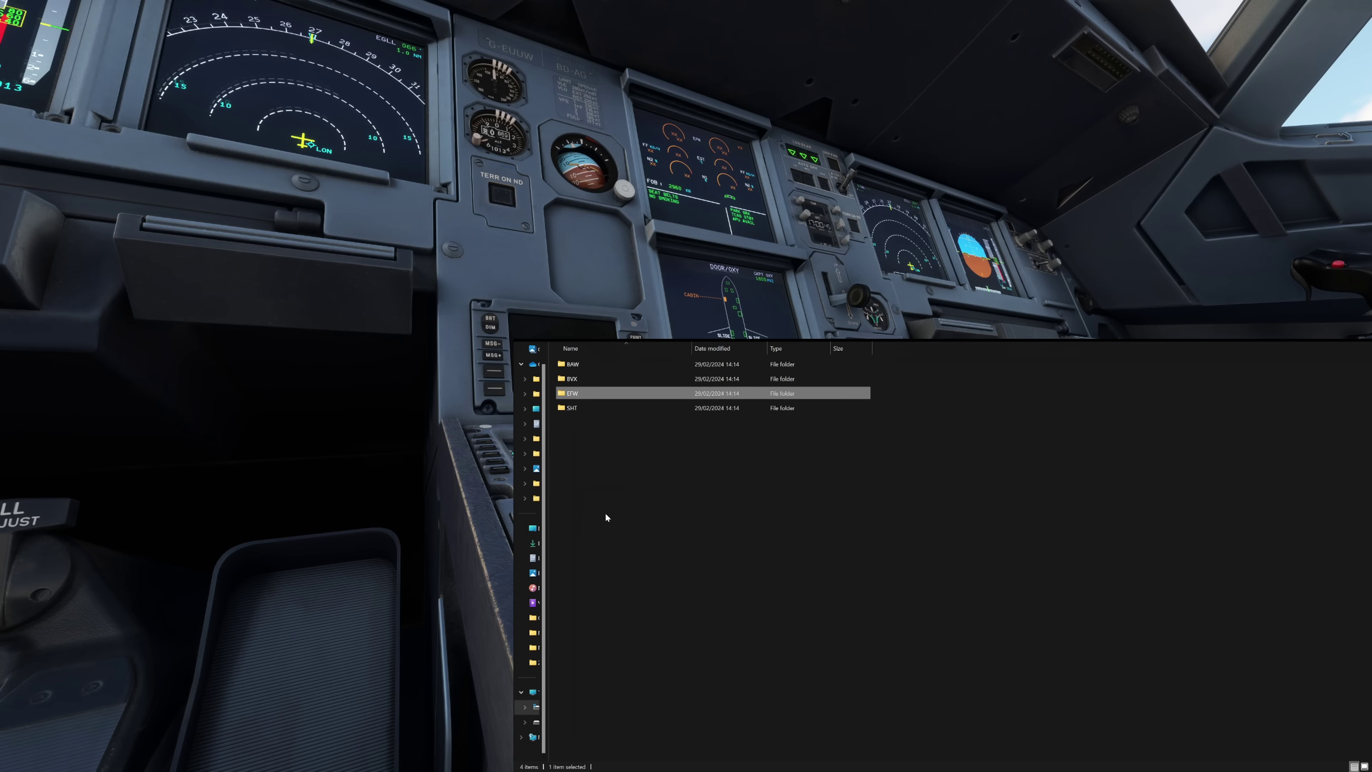
pyautogui.click(597, 366)
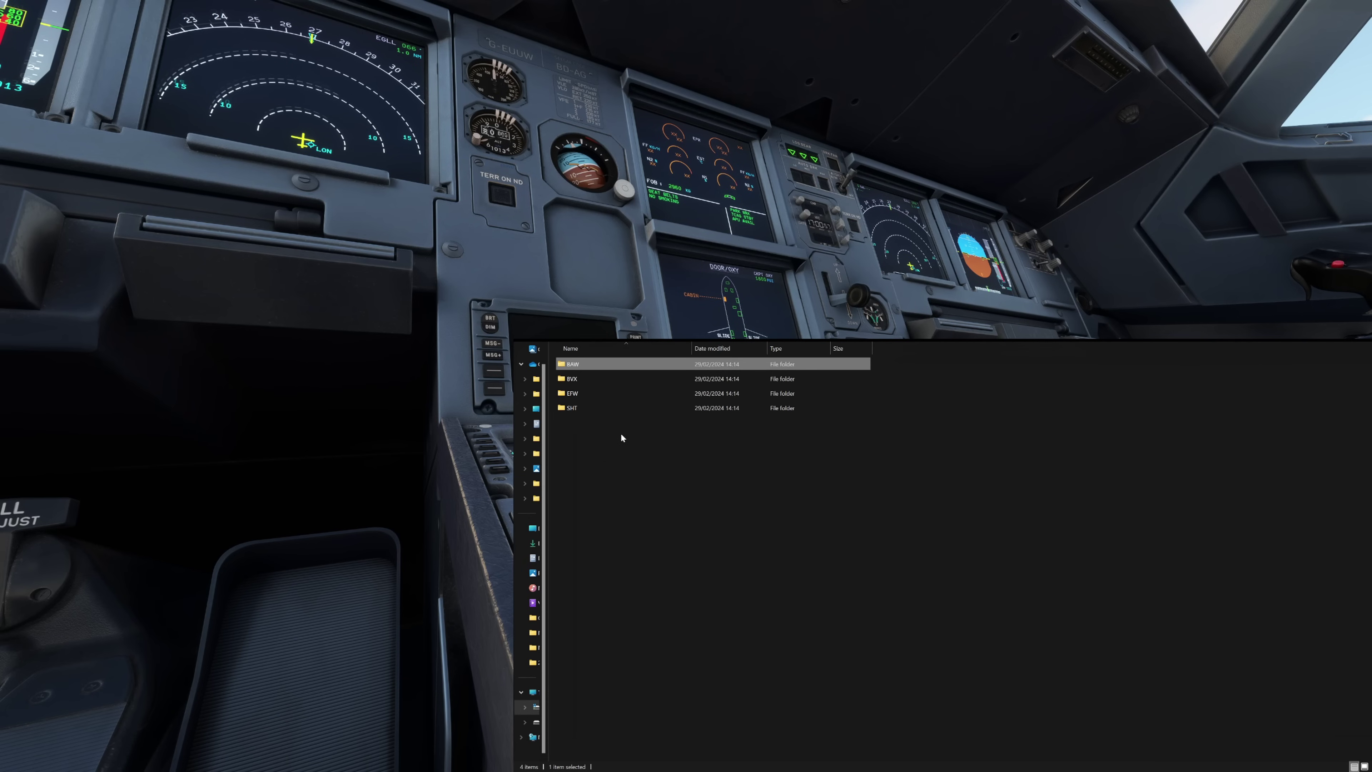
pyautogui.click(627, 440)
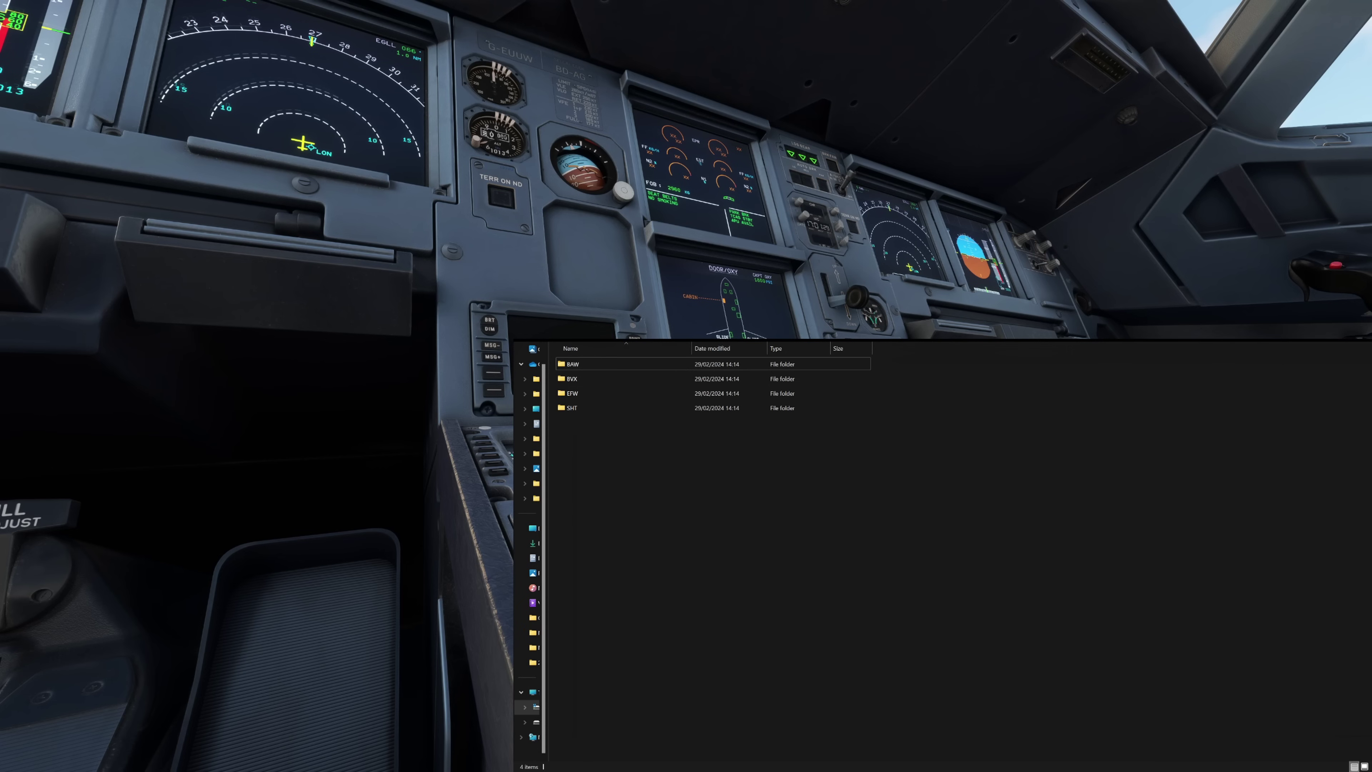
# - Go back to the Community folder and open fnx-aircraft-320-liveries > SimObjects > Airplanes
pyautogui.press('Return')
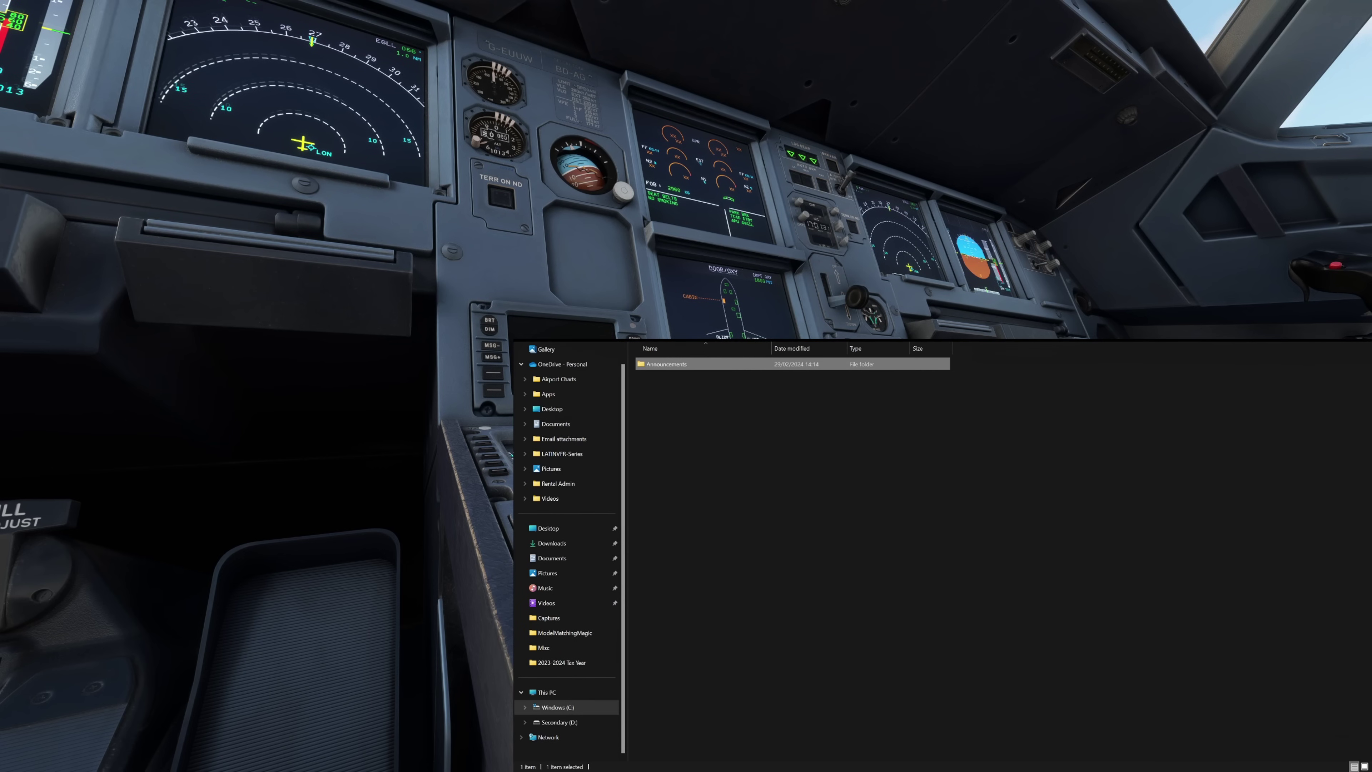
pyautogui.press('BackSpace')
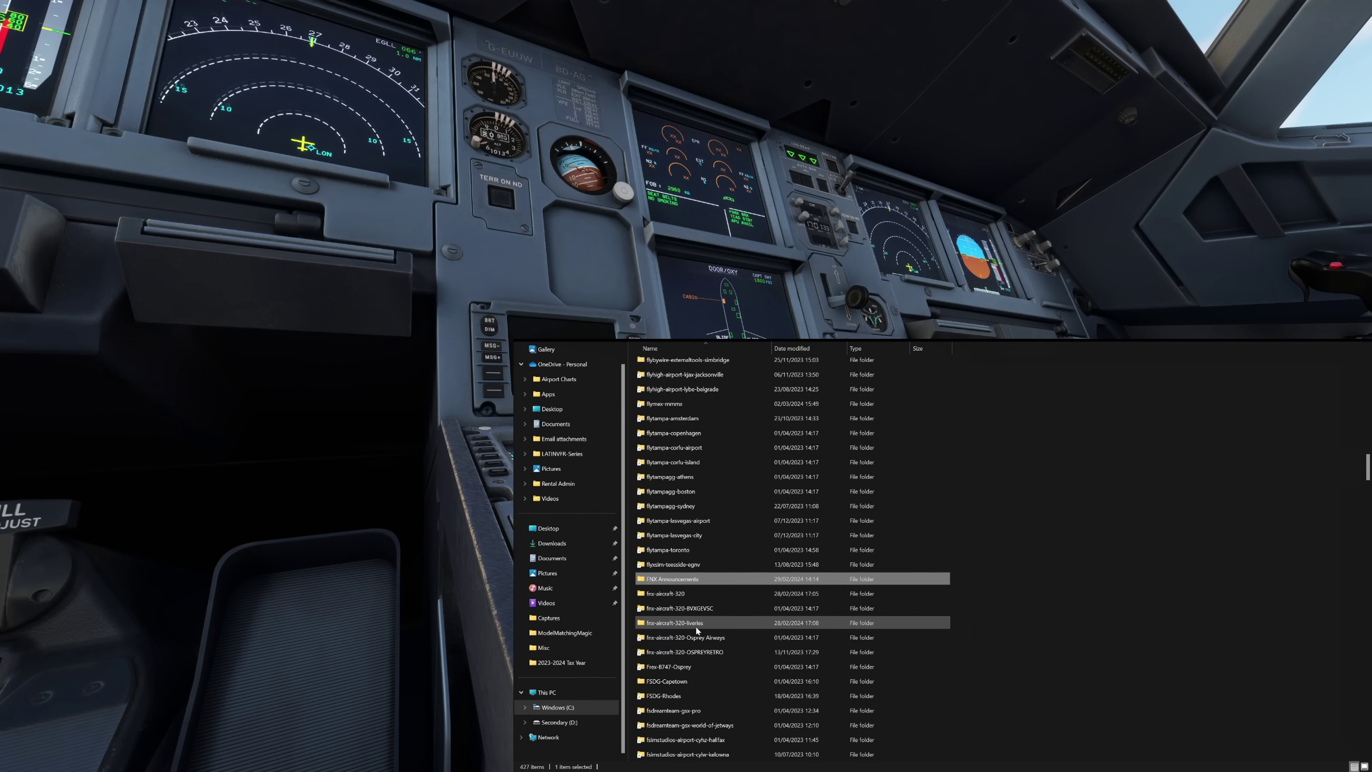
pyautogui.doubleClick(696, 624)
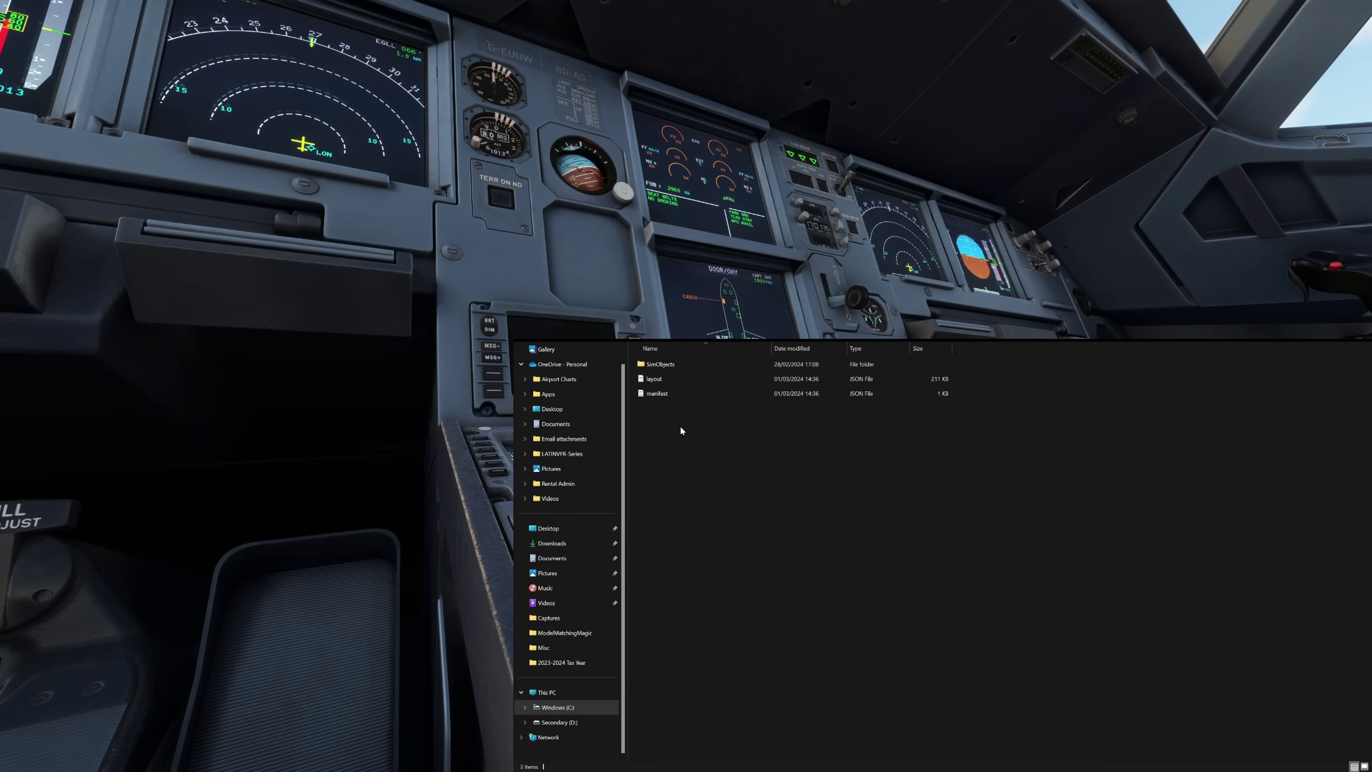
pyautogui.doubleClick(680, 363)
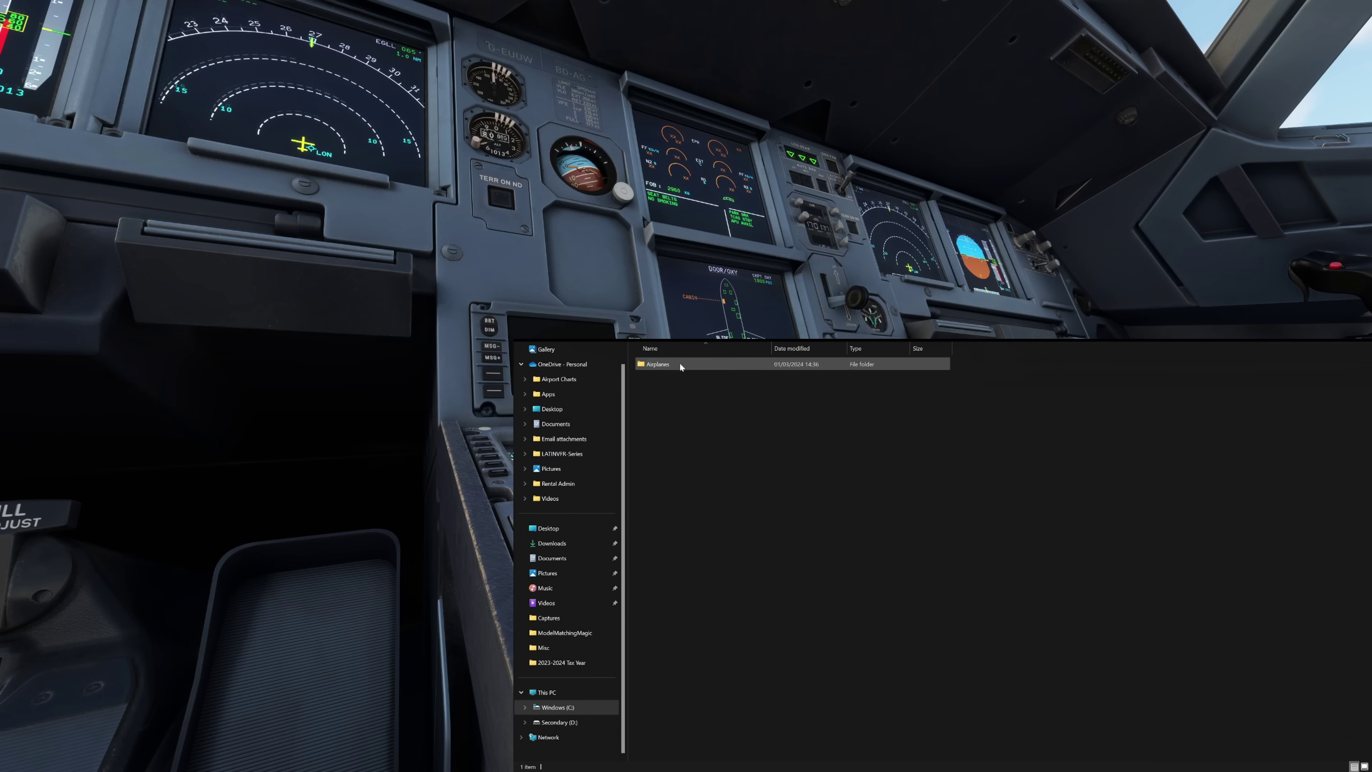
pyautogui.doubleClick(680, 364)
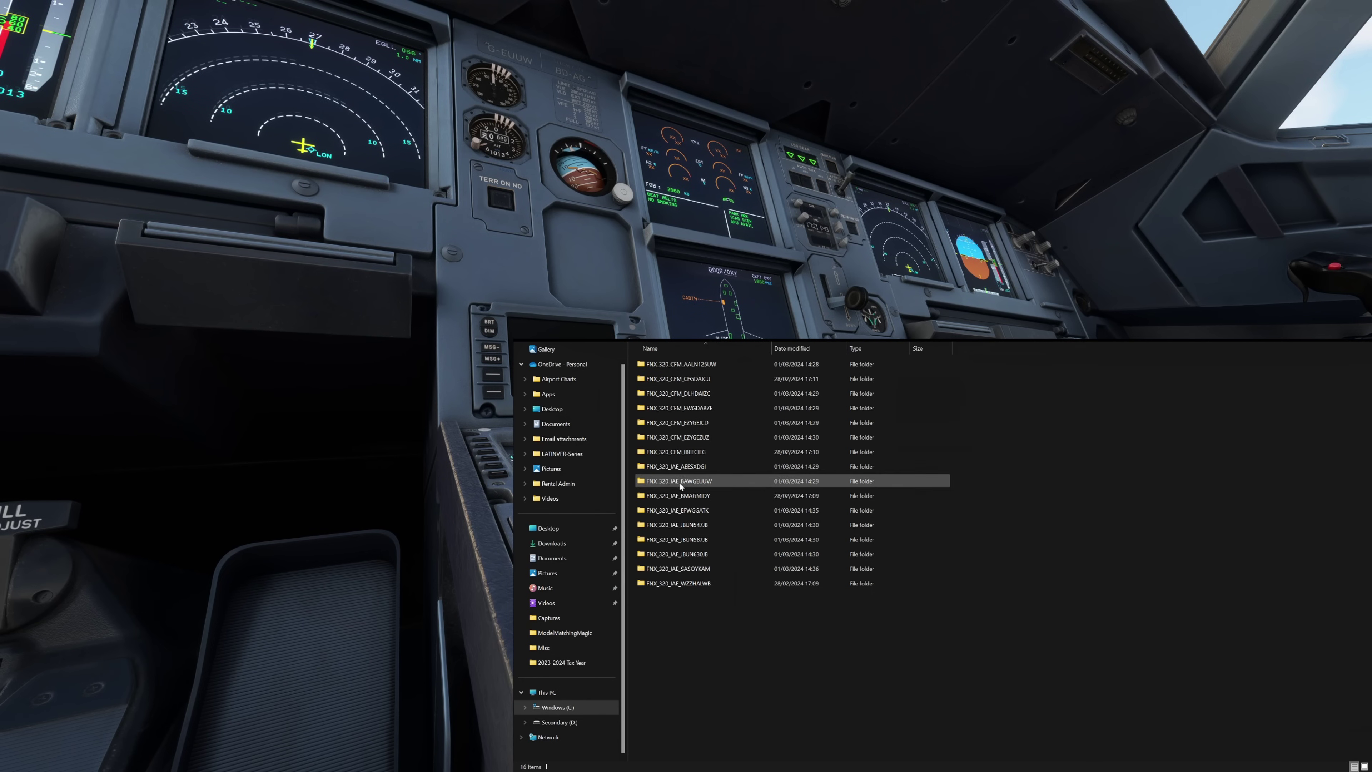
# - Compare the livery folders FNX_320_IAE_BAWGEUUW and FNX_320_IAE_EFWGGATK inside the Airplanes folder
pyautogui.click(695, 480)
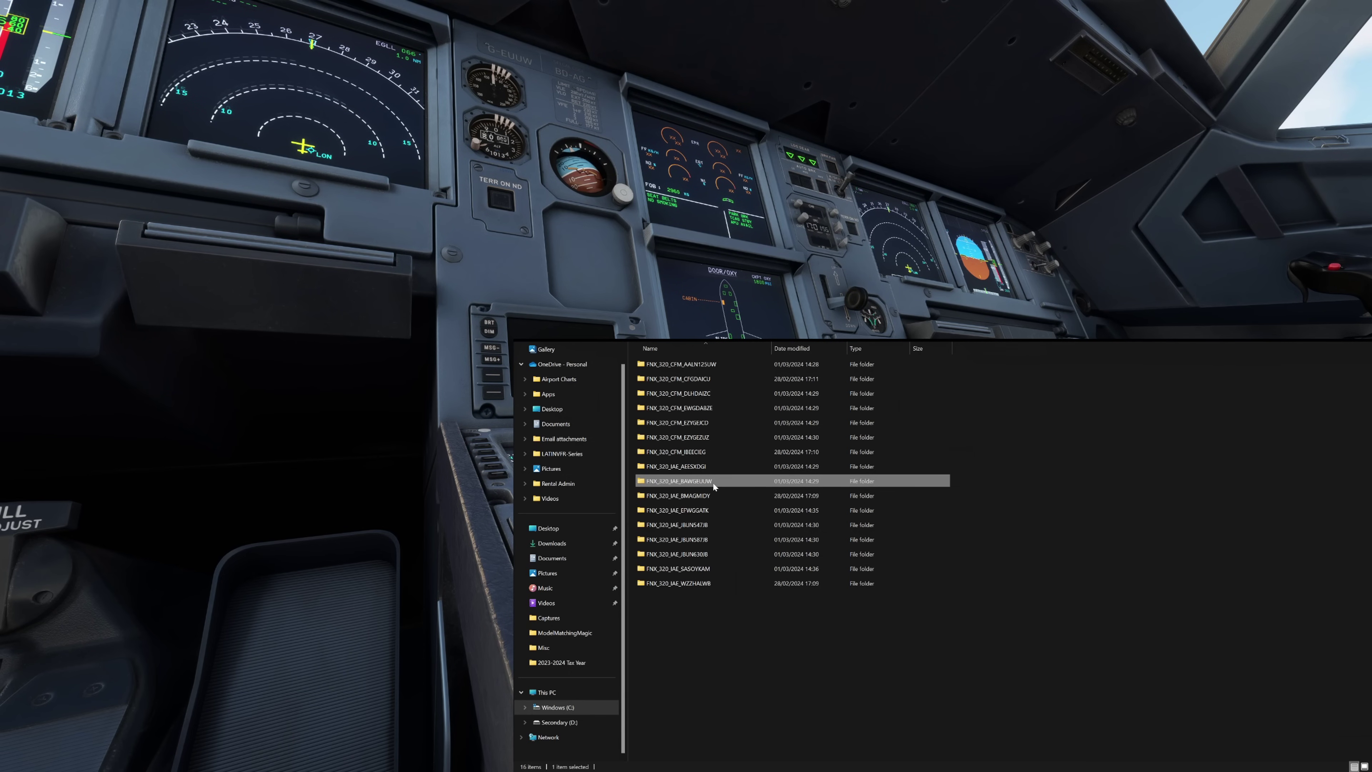
pyautogui.click(735, 625)
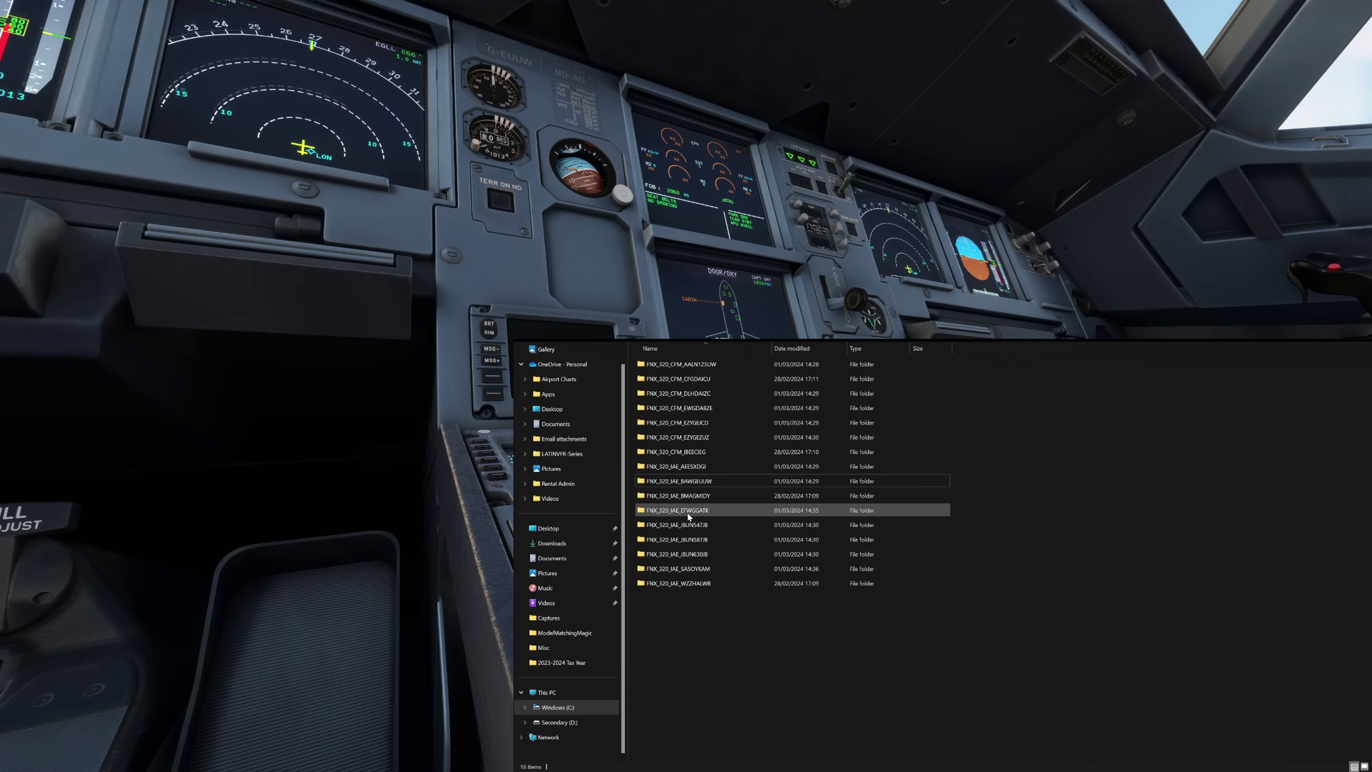
pyautogui.click(689, 484)
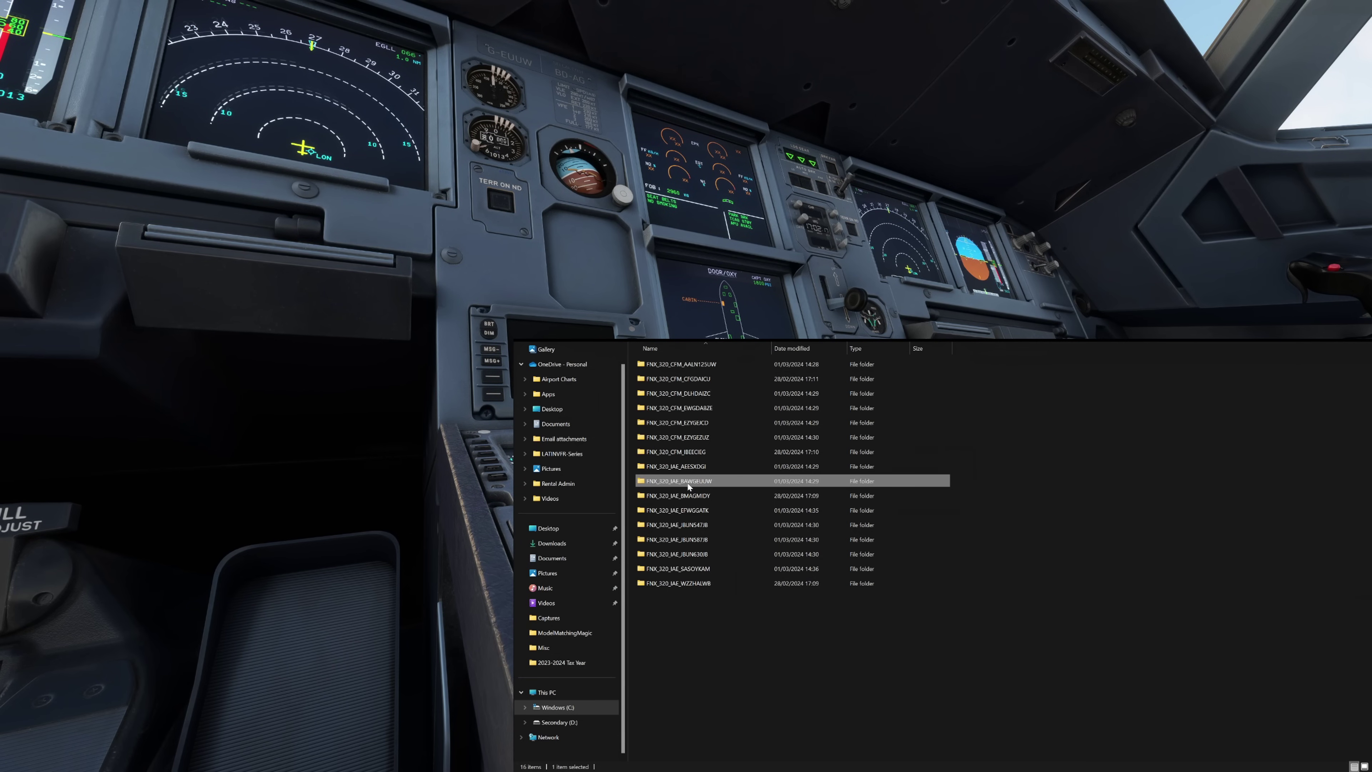
pyautogui.click(690, 513)
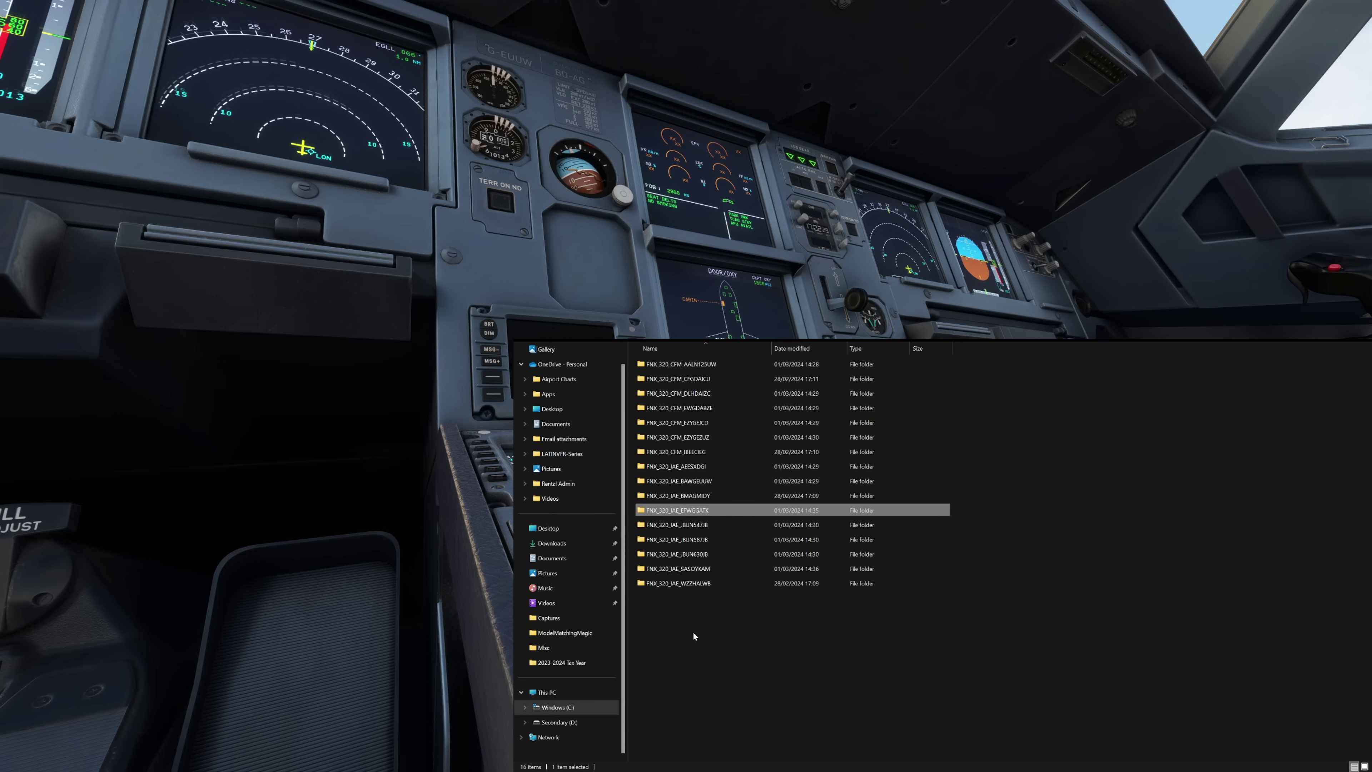
# - Open the aircraft CFG file in the FNX_320_IAE_EFWGGATK livery folder
pyautogui.doubleClick(680, 510)
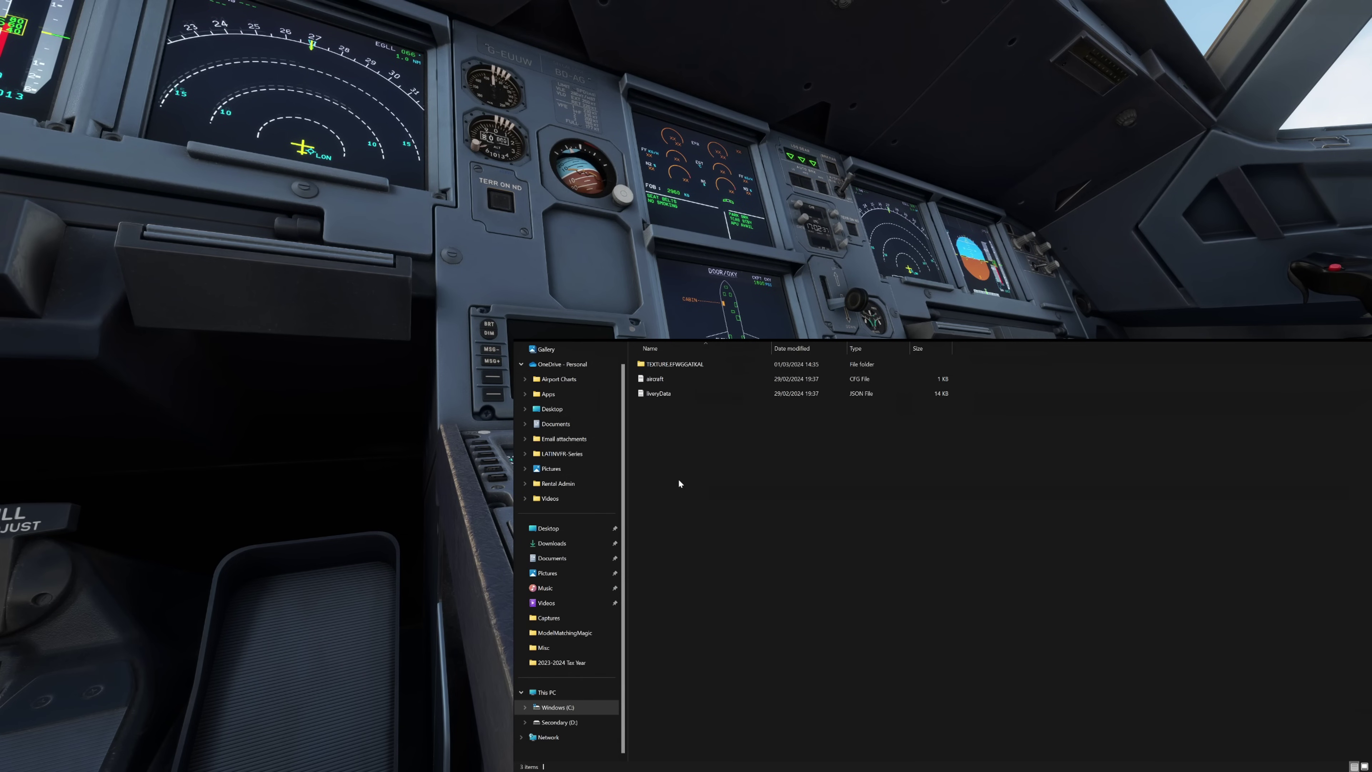
pyautogui.click(670, 380)
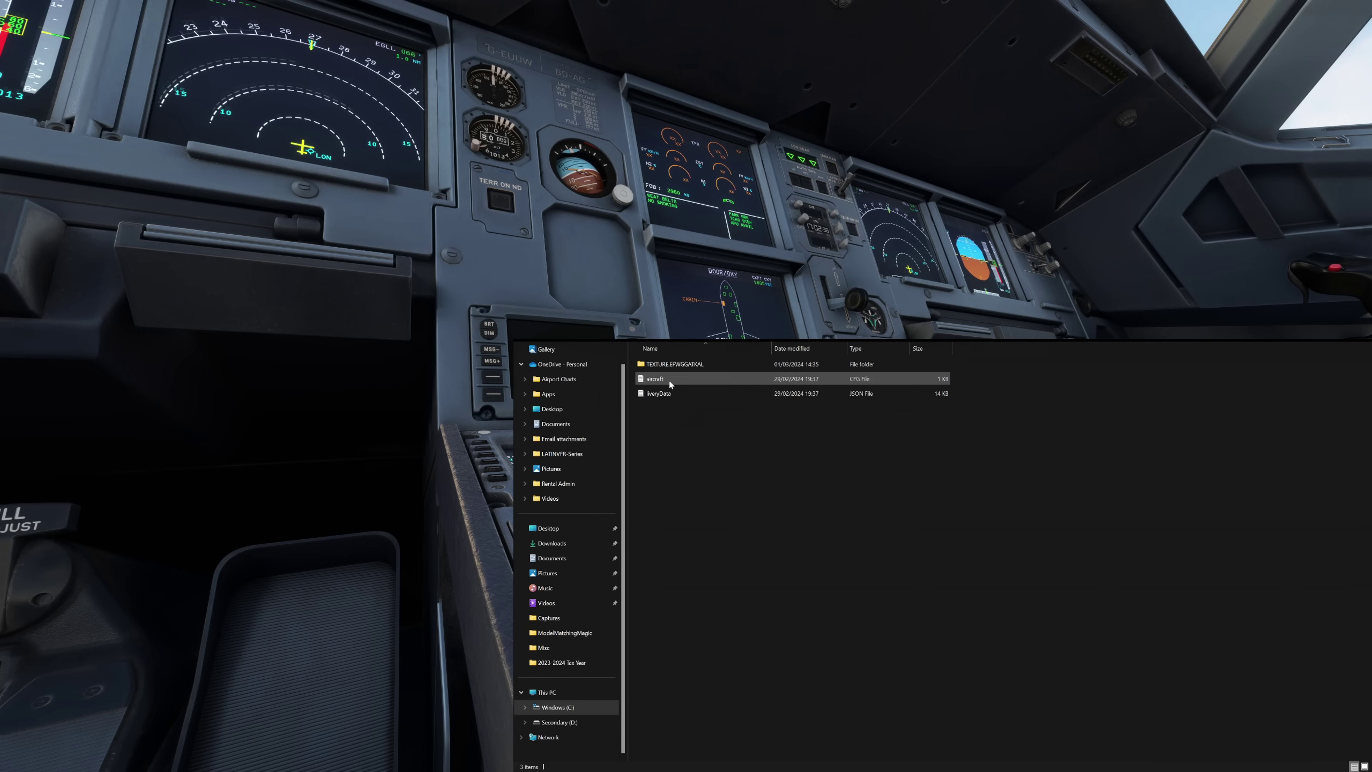
pyautogui.click(647, 380)
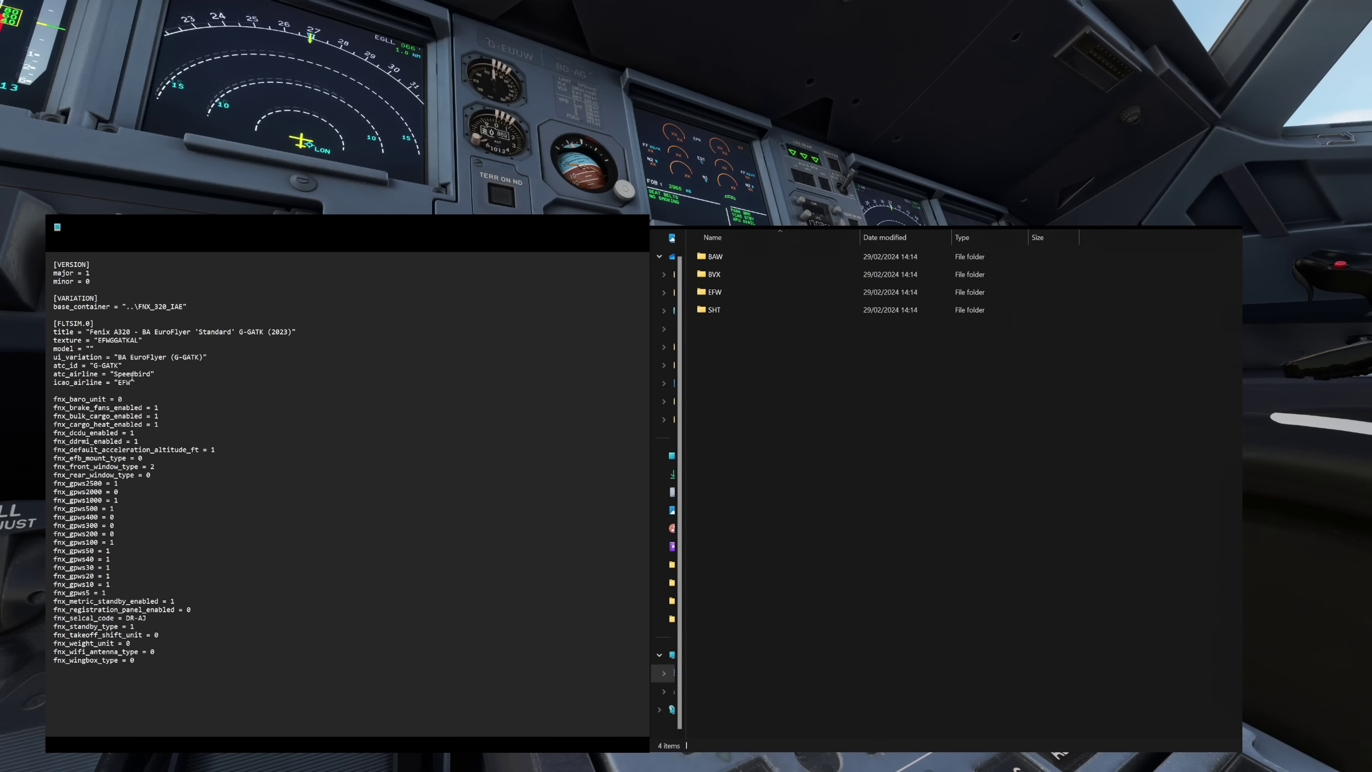
# - Highlight the icao_airline entry in the FLTSIM.0 section of the livery's configuration, narrowing the selection to its "EFW" code
pyautogui.moveTo(82, 315); pyautogui.dragTo(149, 589)
pyautogui.click(149, 589)
pyautogui.moveTo(143, 380); pyautogui.dragTo(49, 386)
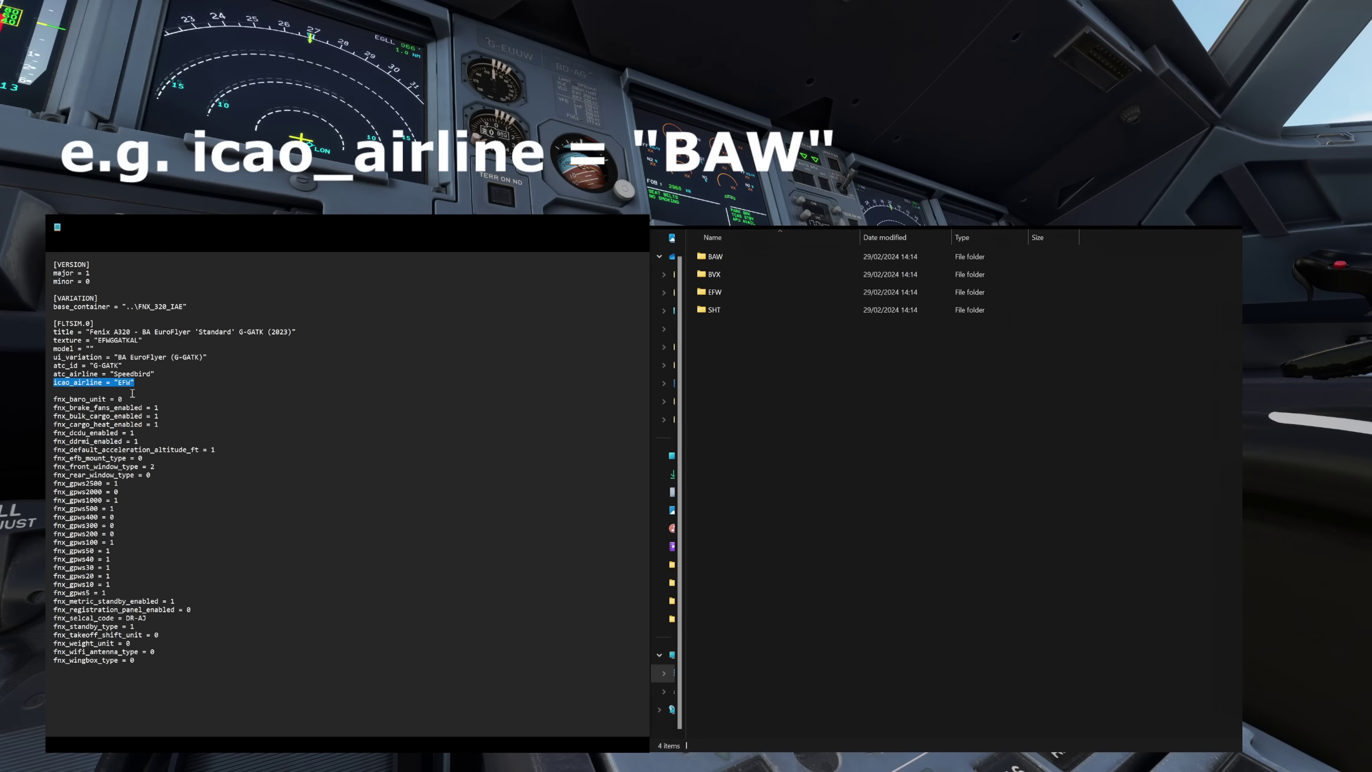
pyautogui.moveTo(134, 382); pyautogui.dragTo(111, 383)
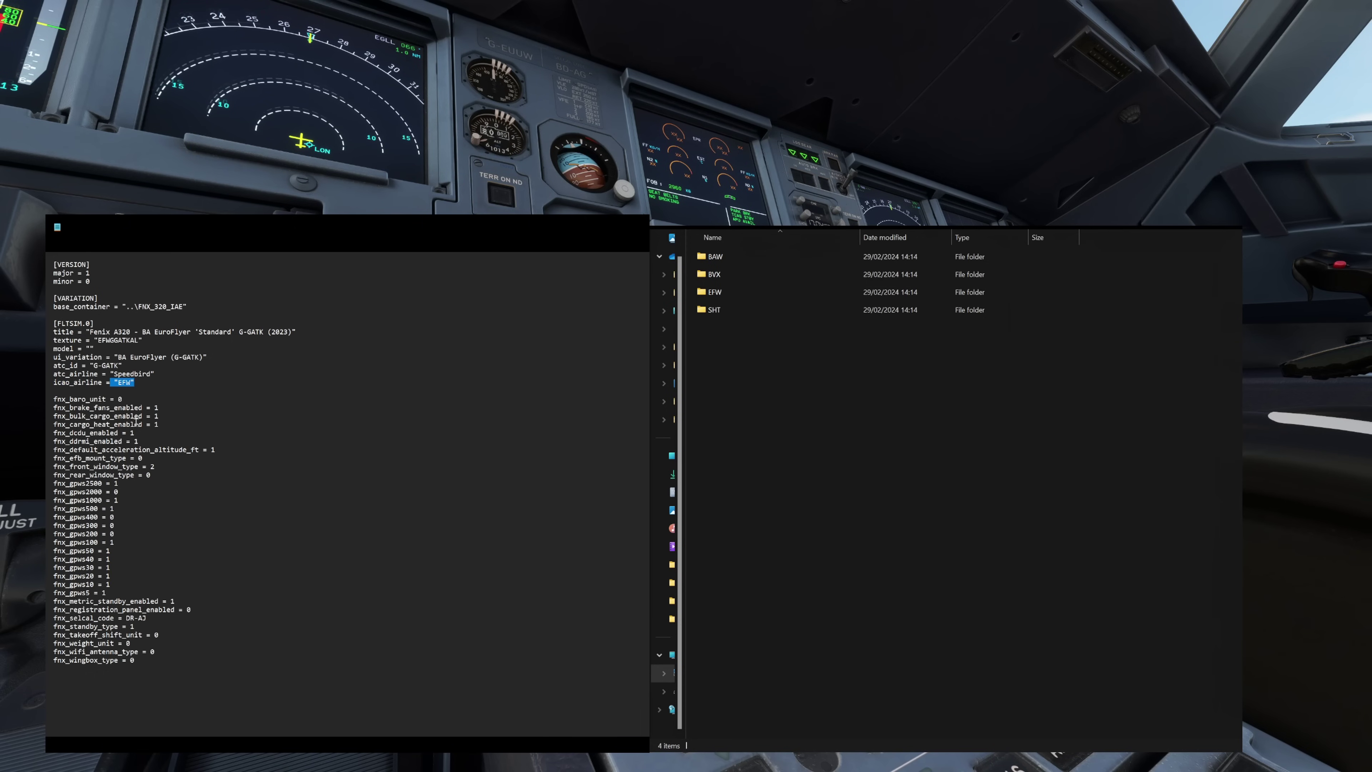
# - Match the livery's icao_airline code against the announcement folders, checking EFW and BAW
pyautogui.click(767, 291)
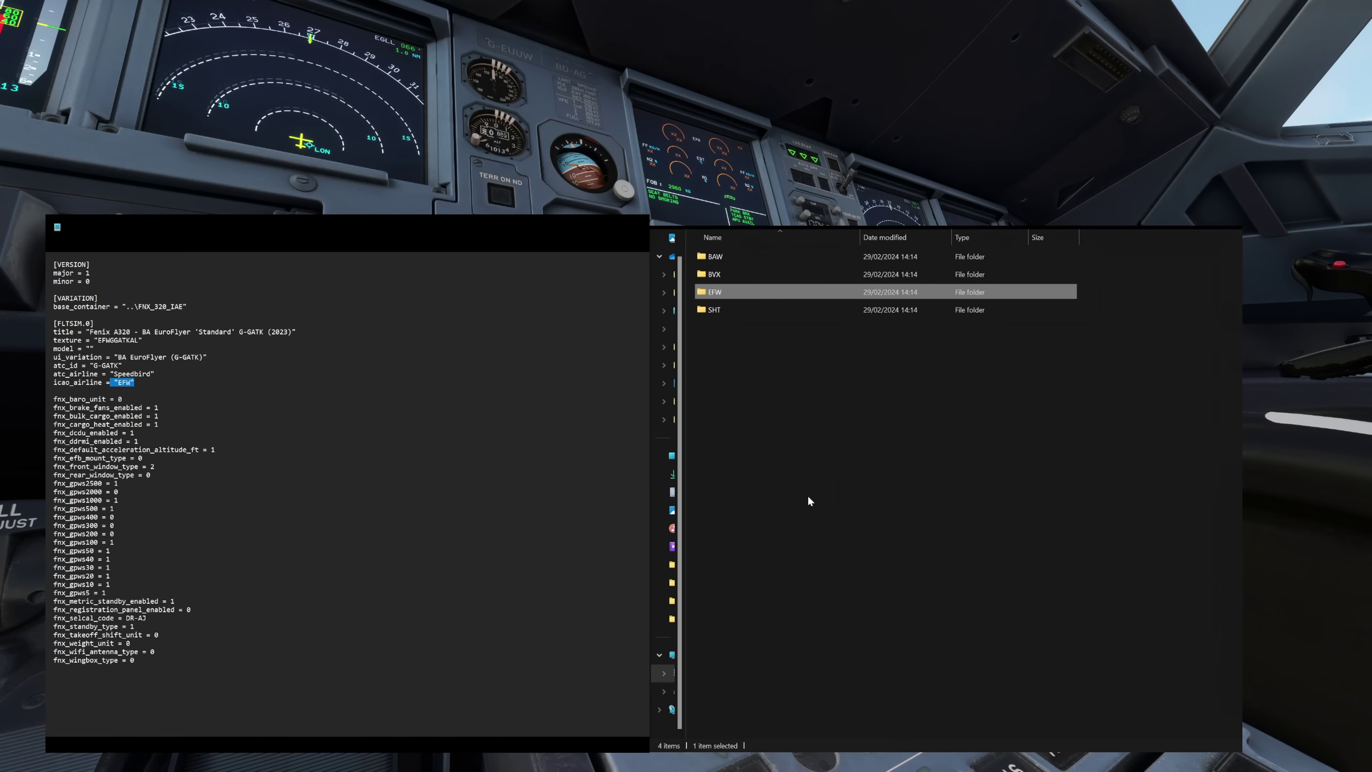
pyautogui.click(808, 496)
pyautogui.click(745, 255)
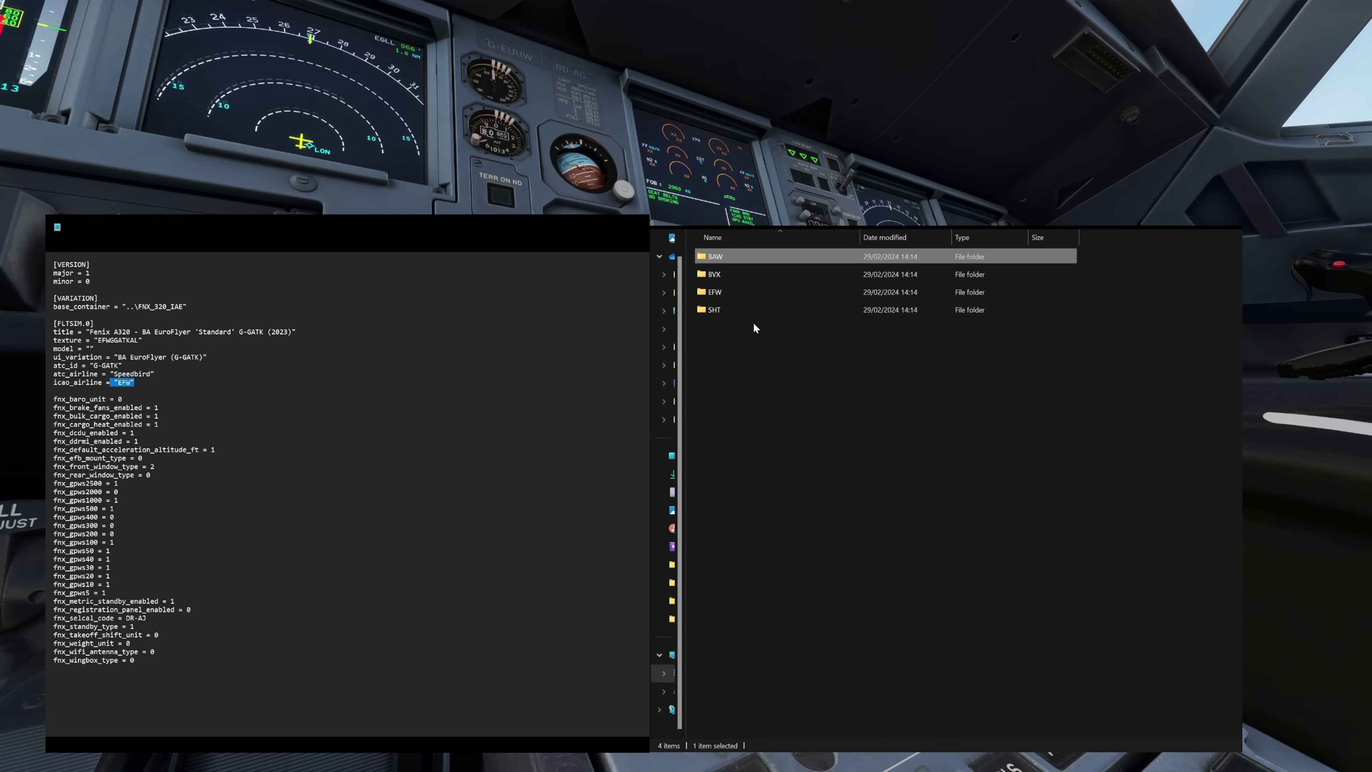
pyautogui.click(730, 297)
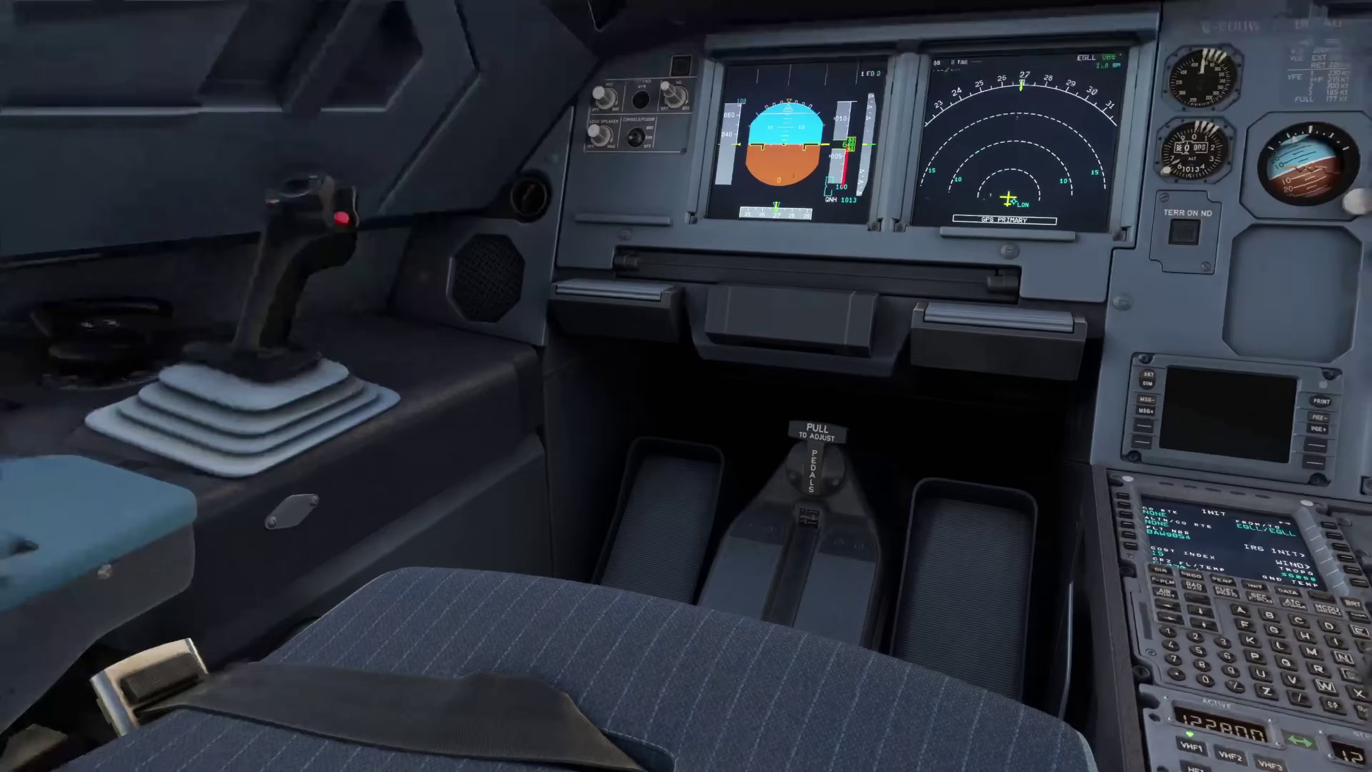
# - In Microsoft Flight Simulator, review the Fenix EFB's Cabin Announcements options under Sim Settings, then return to the cockpit pedestal view
pyautogui.hotkey('ctrl', 'alt', '2')
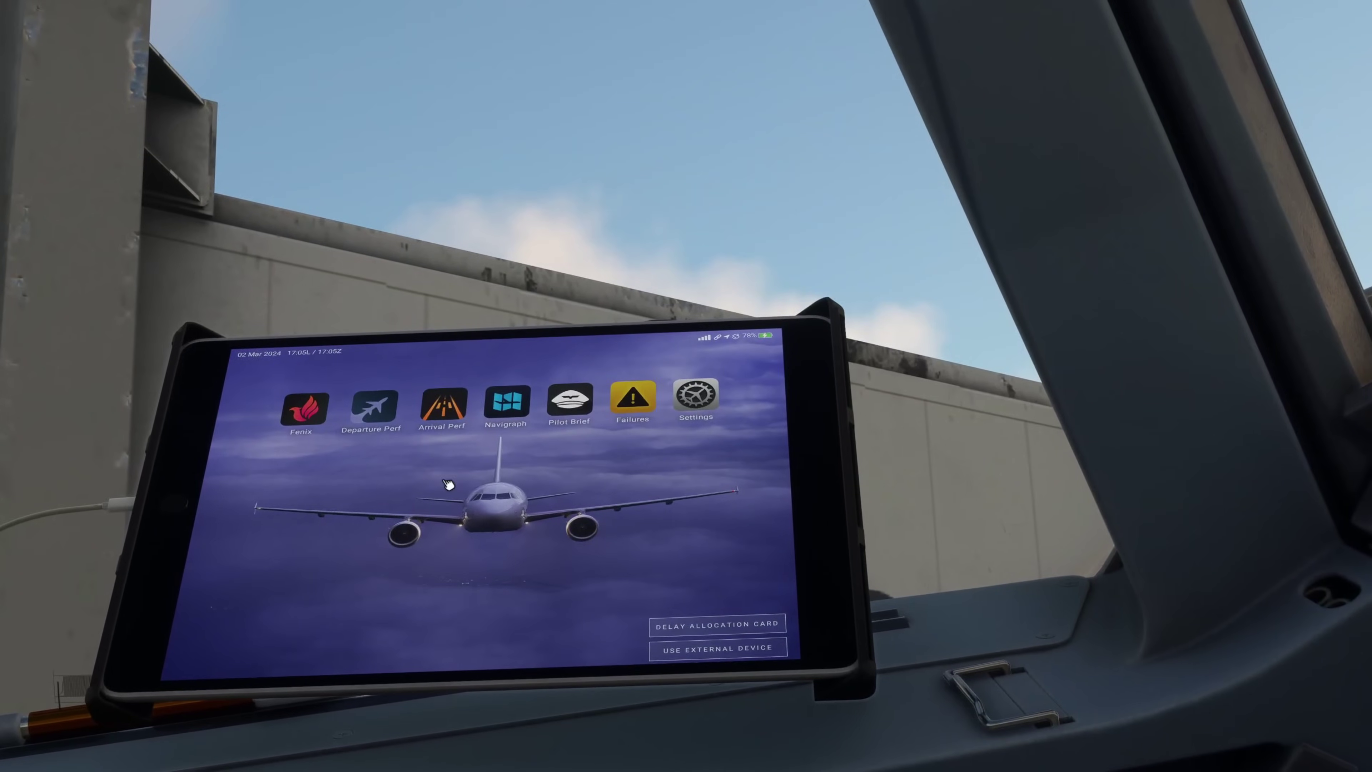
pyautogui.click(304, 408)
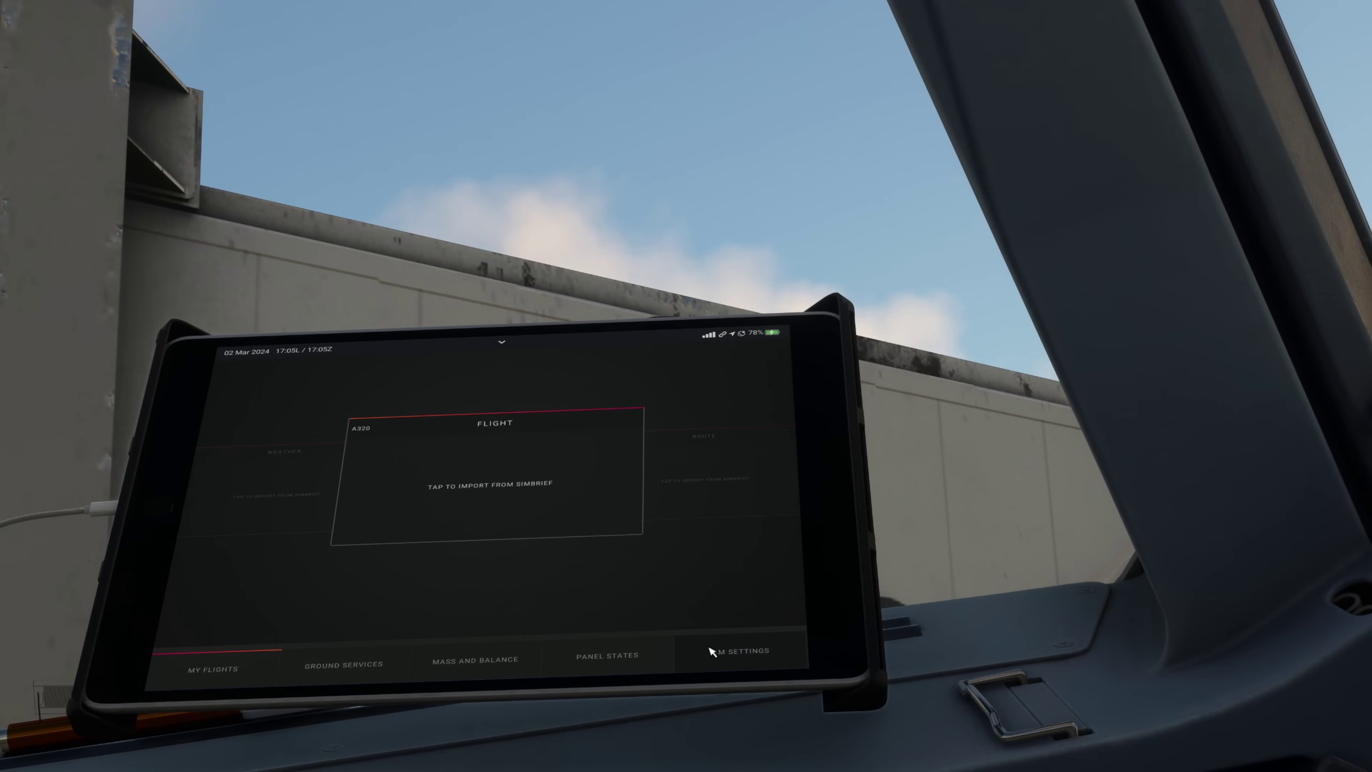
pyautogui.click(711, 651)
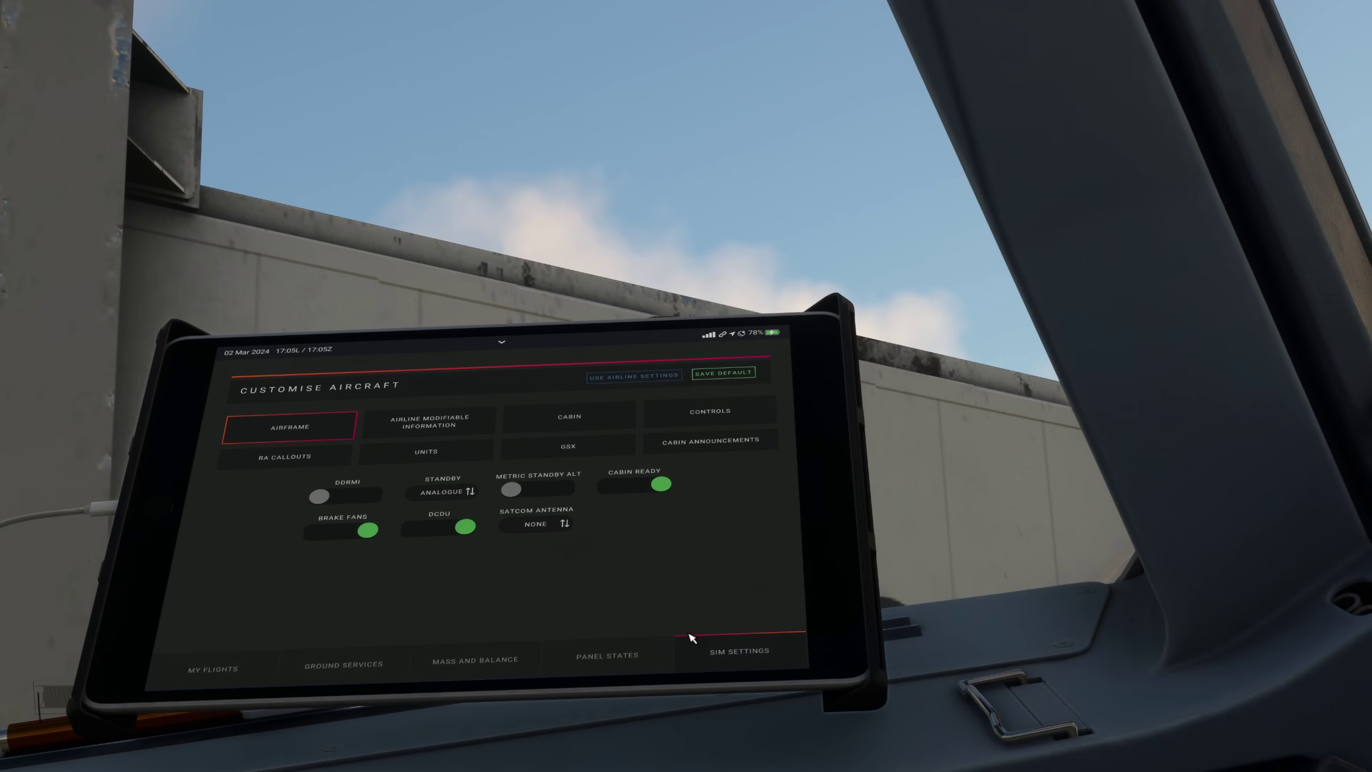
pyautogui.click(711, 442)
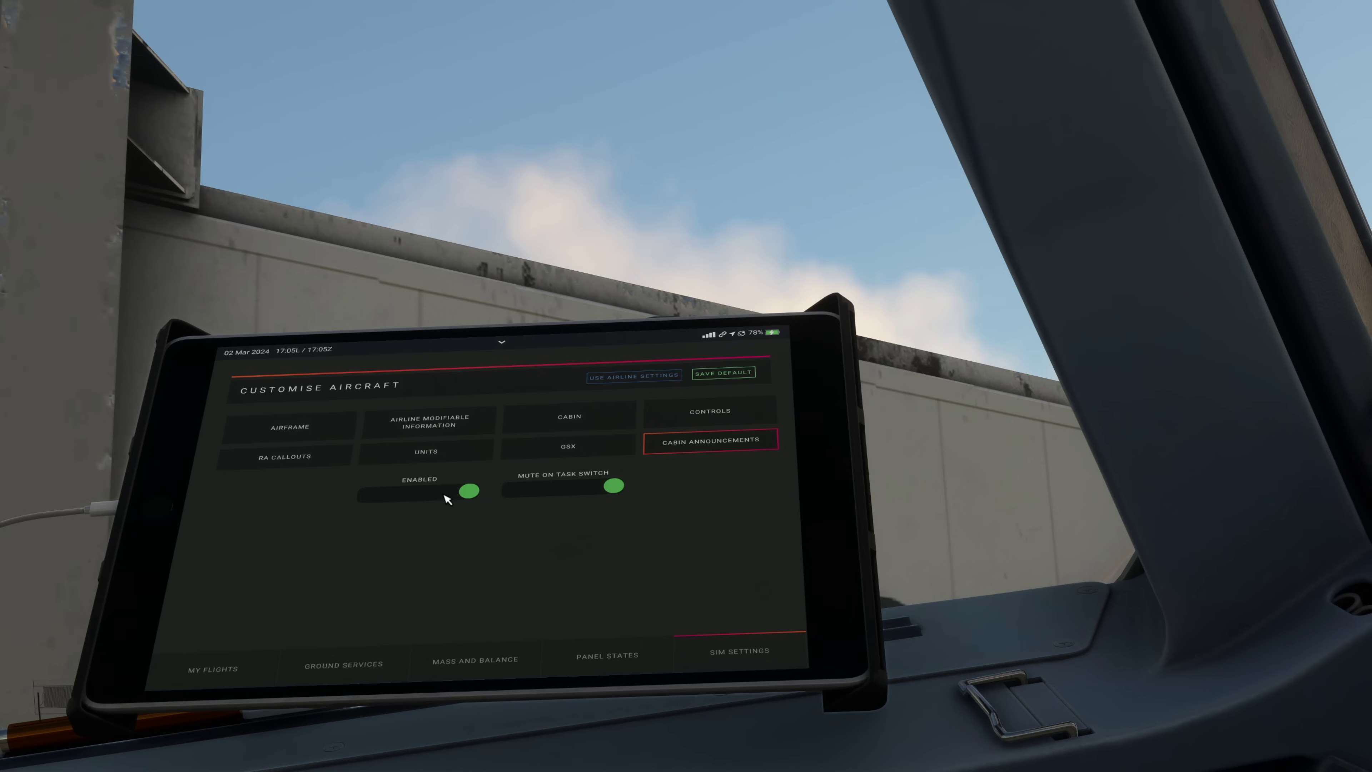
pyautogui.click(220, 674)
pyautogui.hotkey('alt', '2')
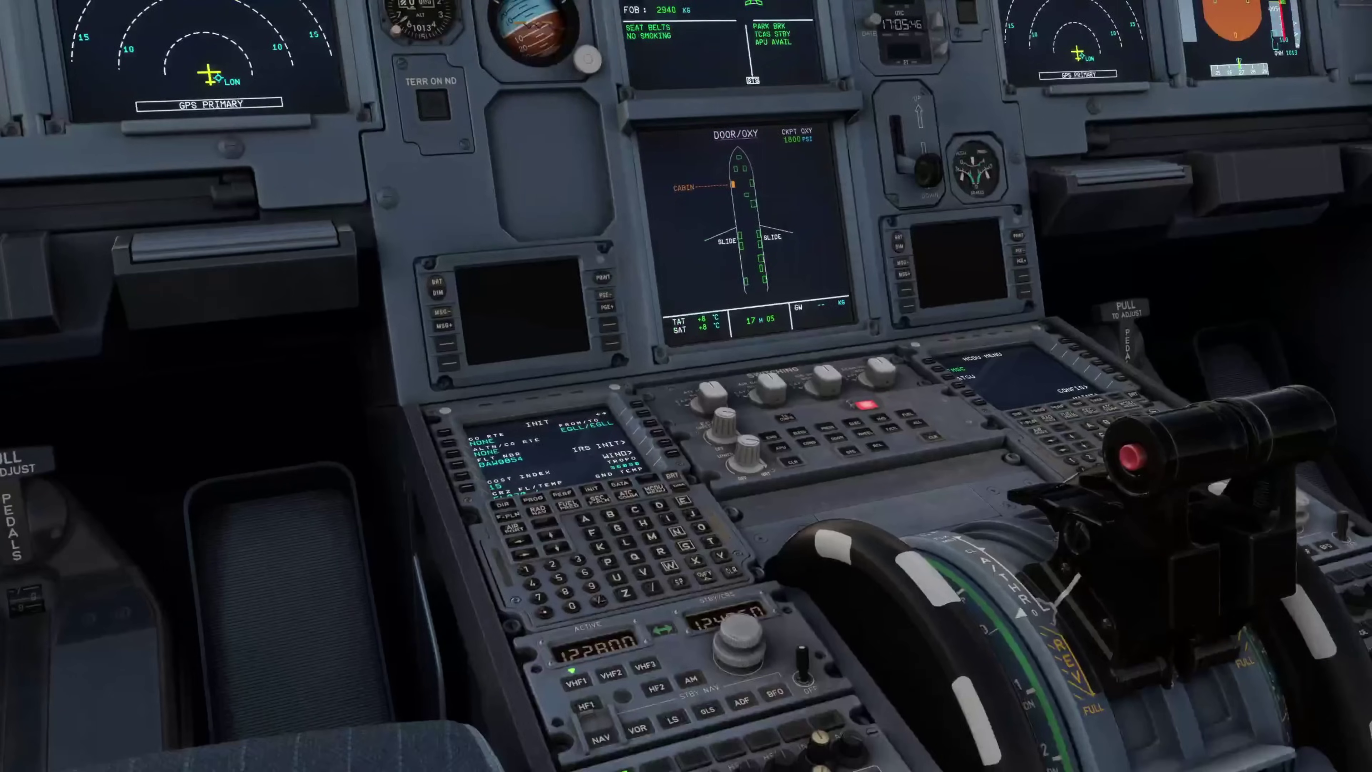